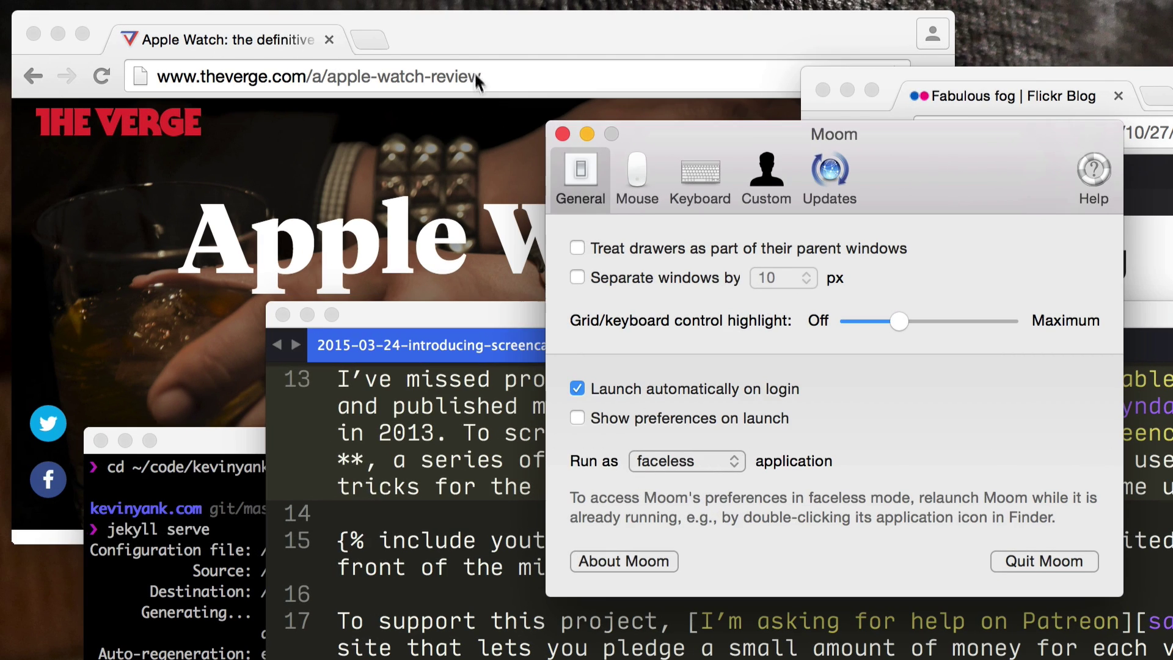
Fill the left half of the screen with the Apple Watch review window and the right half with the Flickr Blog window.
{"action": "left_click", "coordinate": [471, 39]}
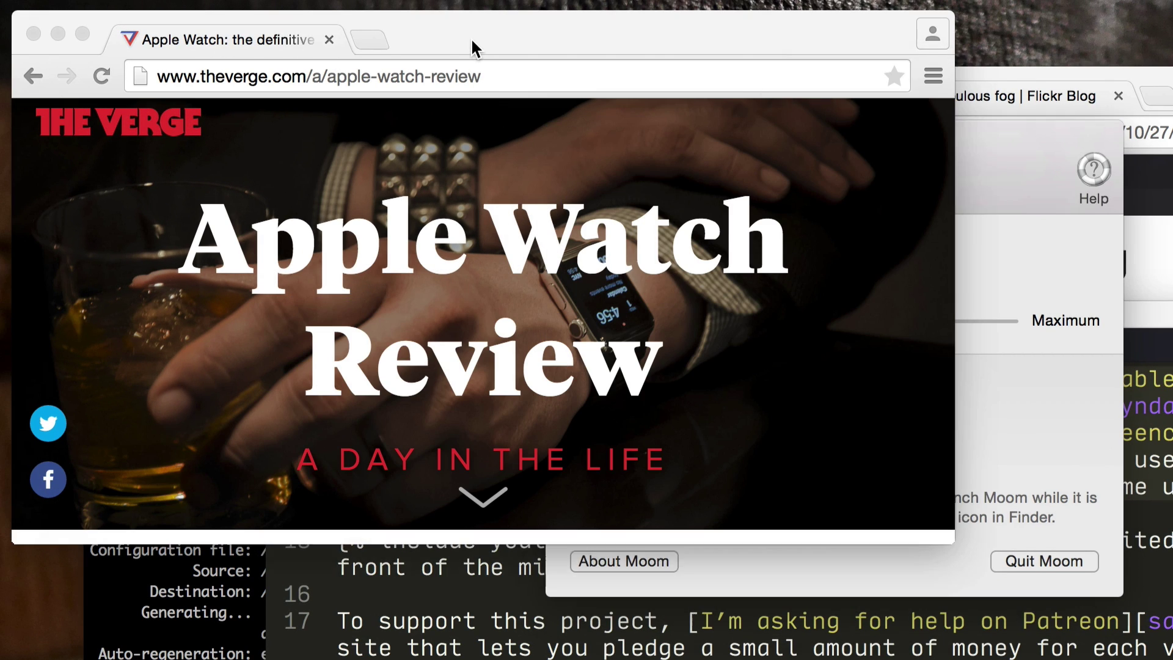
{"action": "mouse_move", "coordinate": [83, 36]}
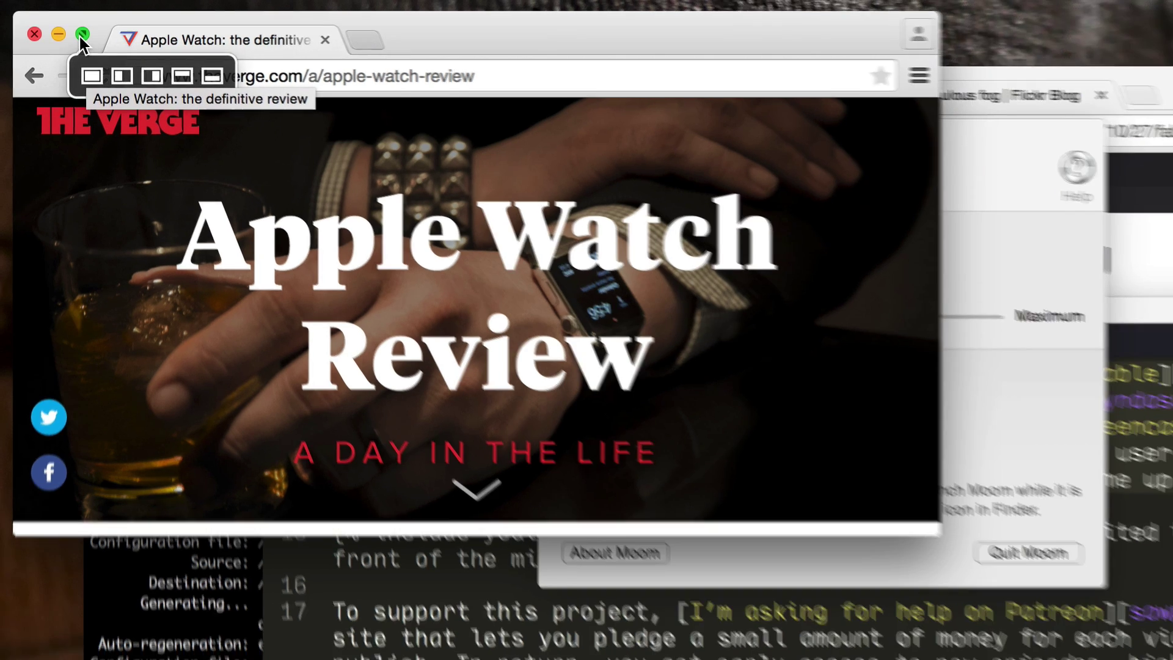
{"action": "left_click", "coordinate": [122, 76]}
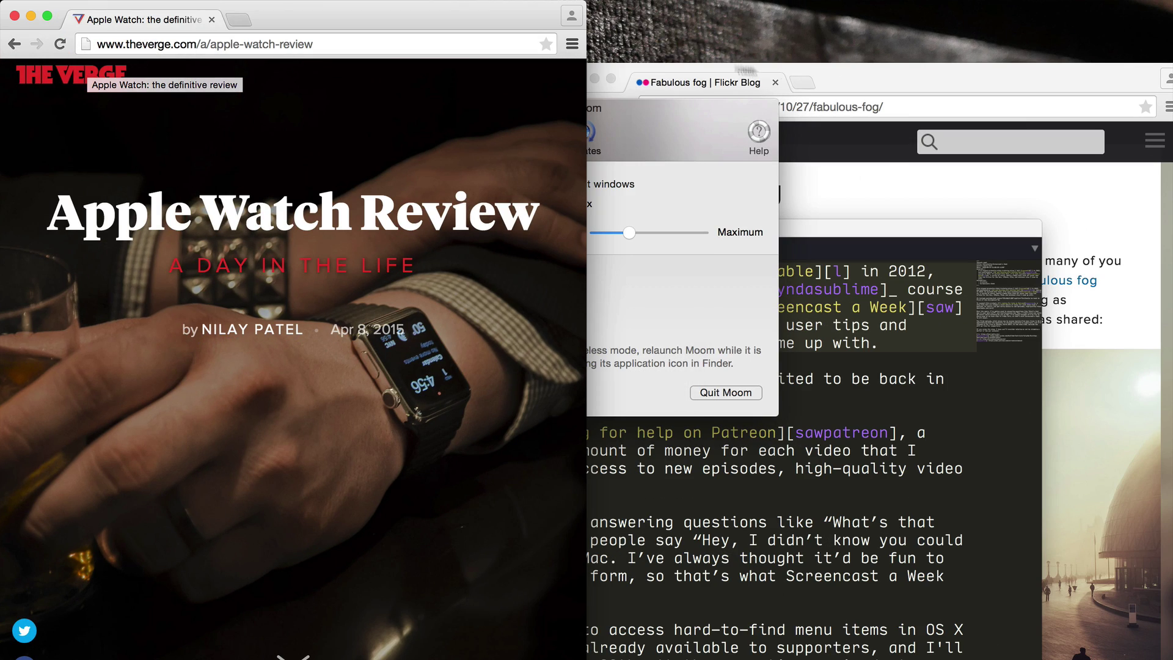
{"action": "left_click", "coordinate": [881, 78]}
{"action": "mouse_move", "coordinate": [612, 80]}
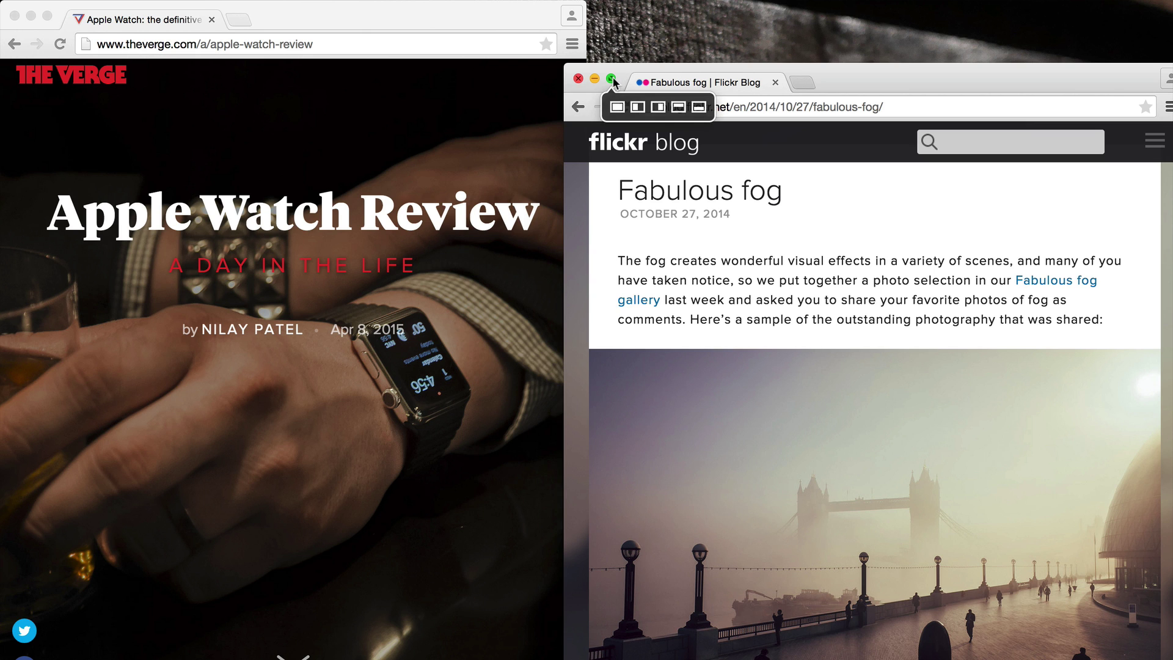
{"action": "left_click", "coordinate": [653, 108]}
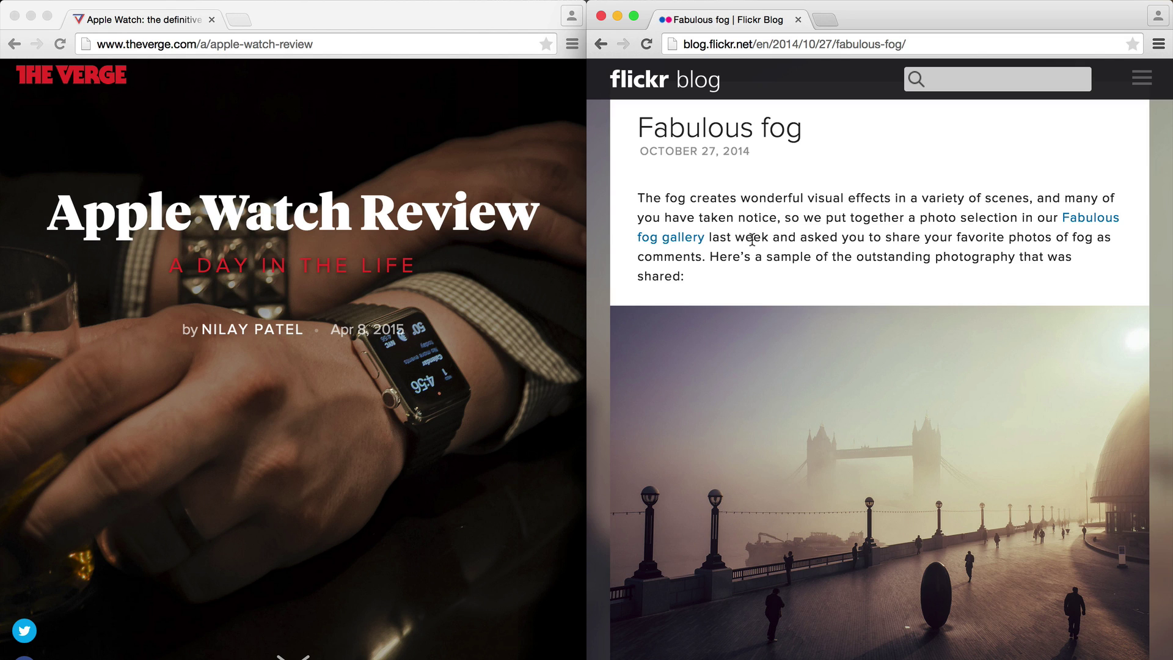
Launch Moom's preferences, enable separating windows by 10 px including at screen edges, and close the preferences.
{"action": "key", "text": "super+space"}
{"action": "type", "text": "moom"}
{"action": "key", "text": "Return"}
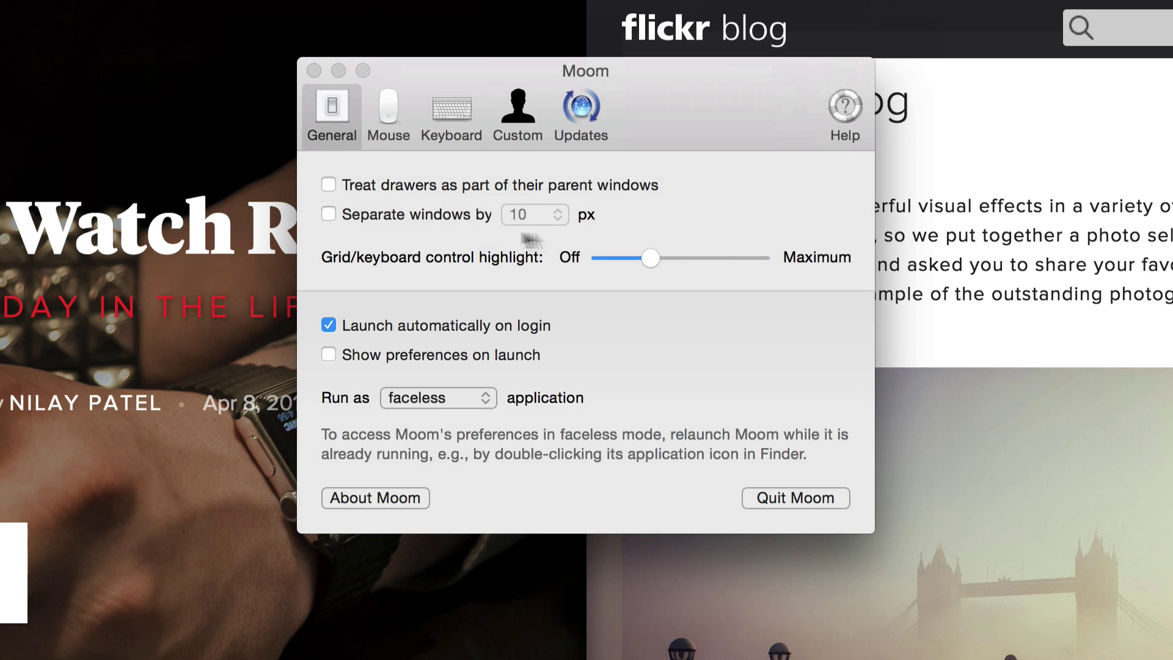
{"action": "left_click", "coordinate": [358, 210]}
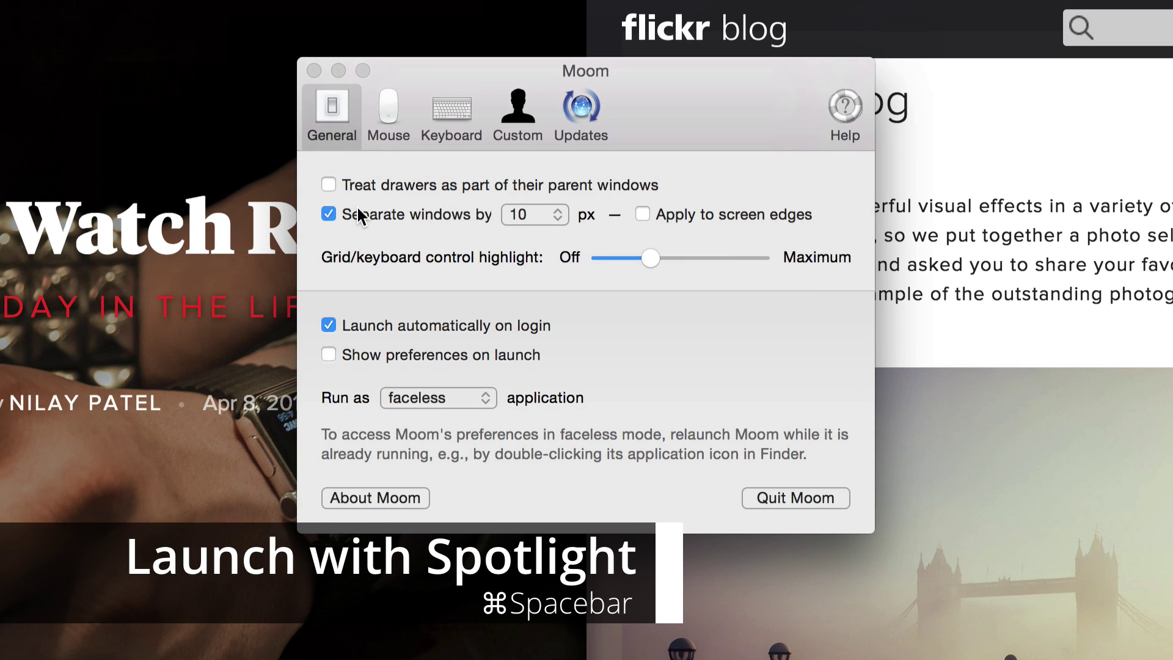
{"action": "left_click", "coordinate": [642, 214]}
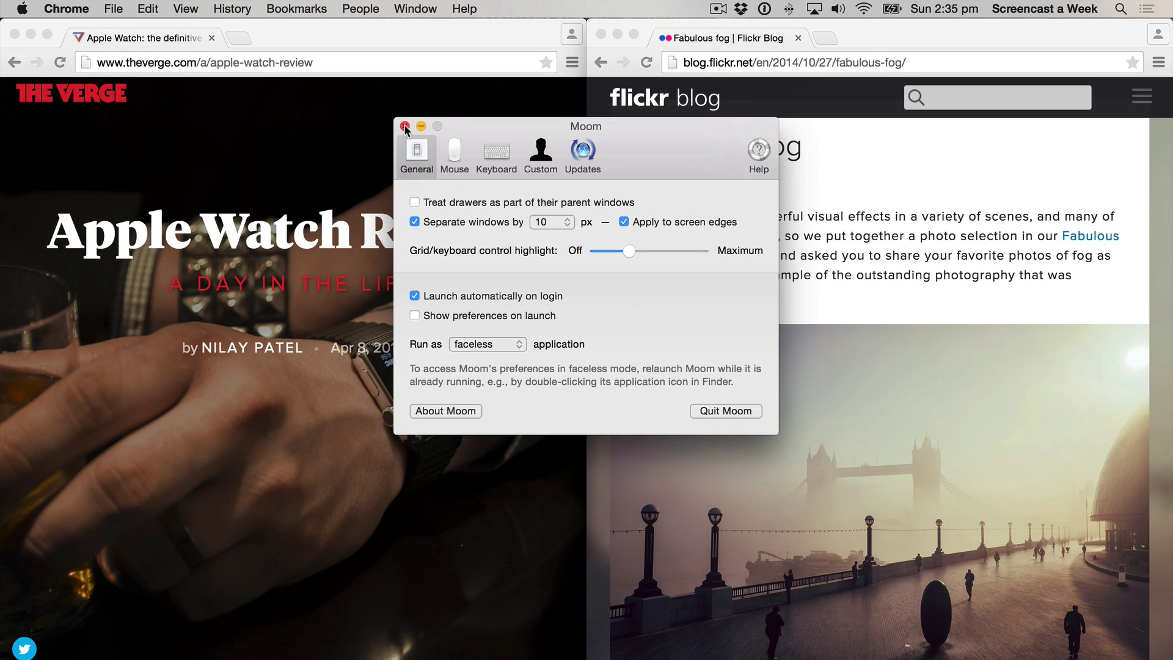
{"action": "left_click", "coordinate": [313, 71]}
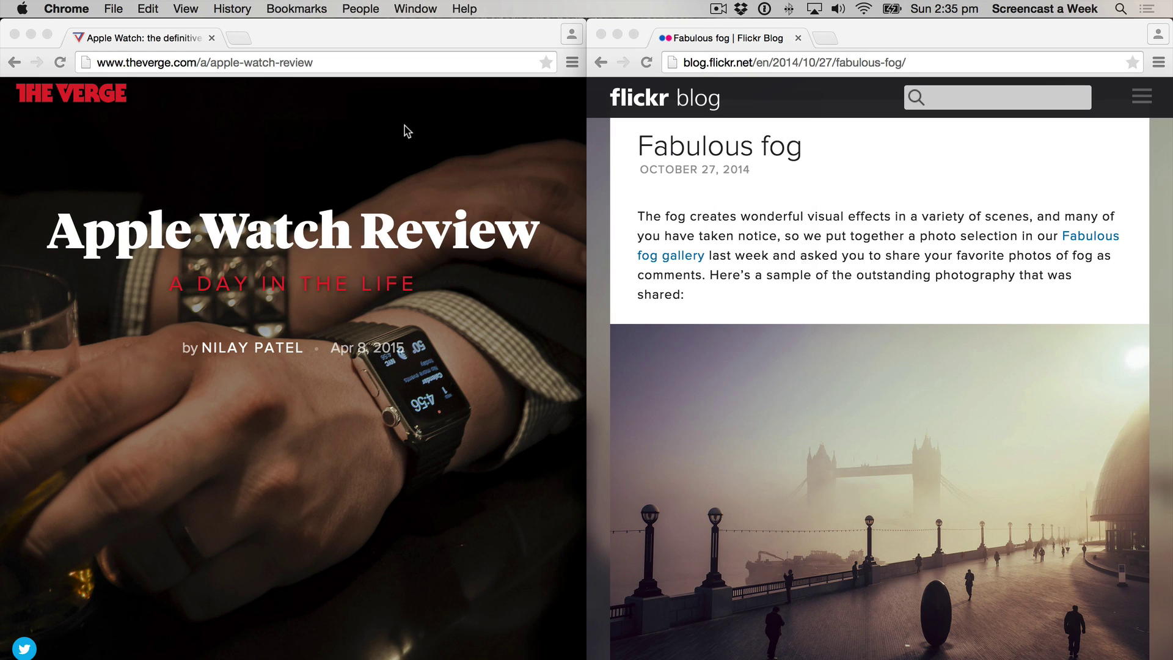
Reapply the left-half layout to the Apple Watch review window and the right-half layout to the Flickr Blog window.
{"action": "mouse_move", "coordinate": [47, 33]}
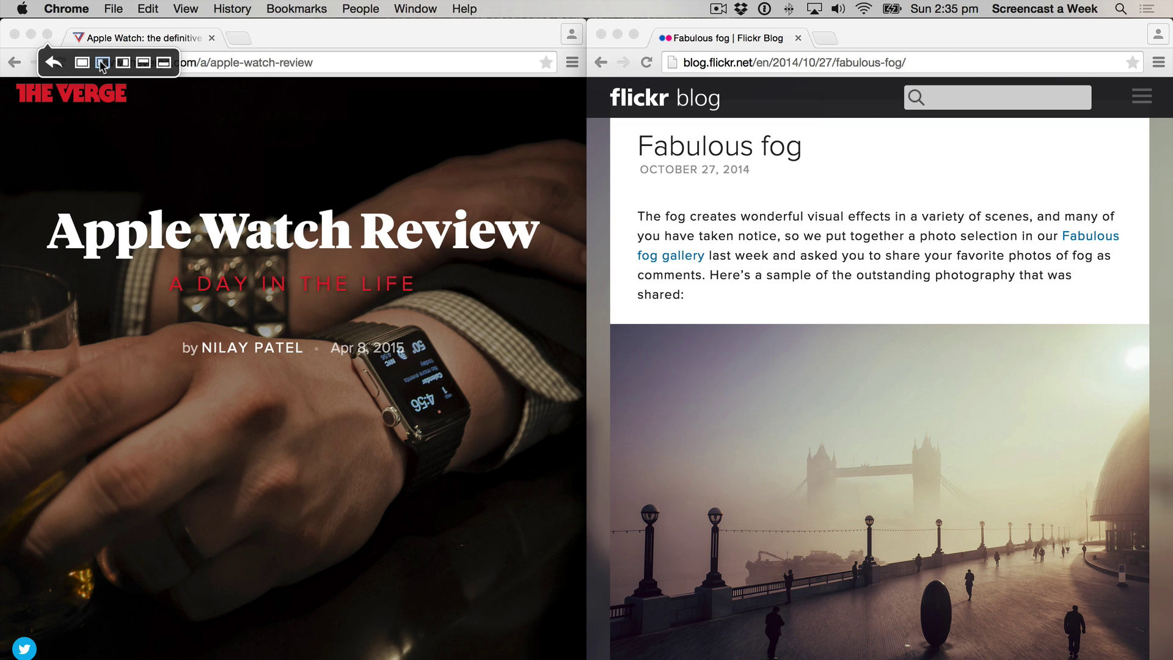
{"action": "left_click", "coordinate": [105, 70]}
{"action": "mouse_move", "coordinate": [633, 34]}
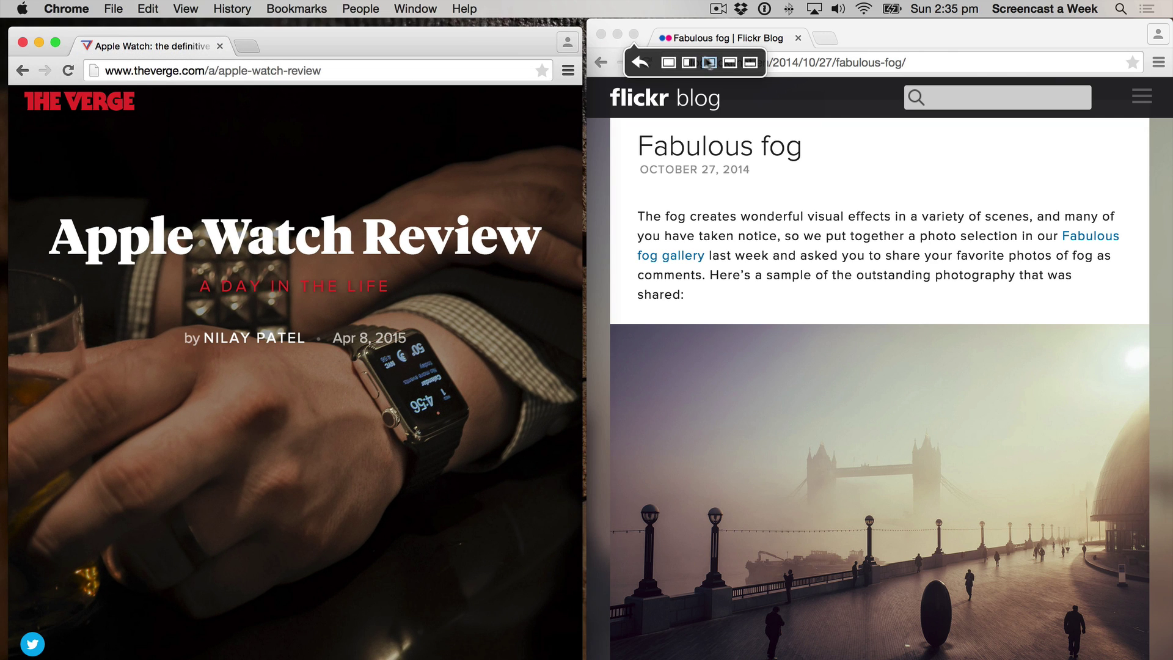
{"action": "left_click", "coordinate": [709, 62]}
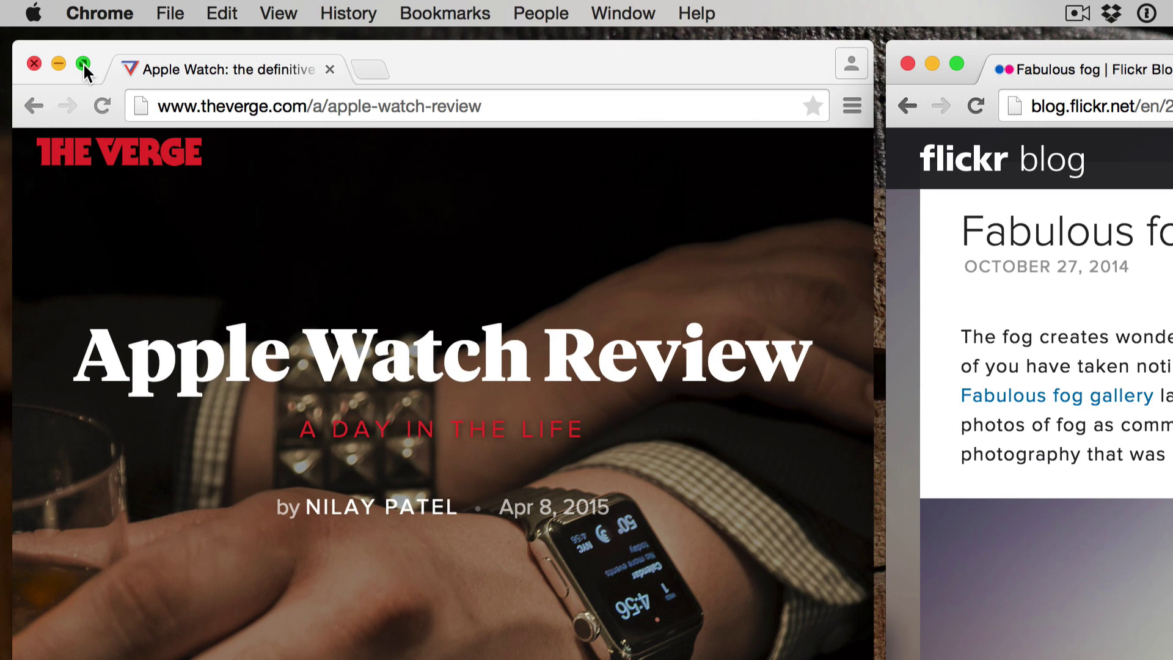
{"action": "mouse_move", "coordinate": [83, 64]}
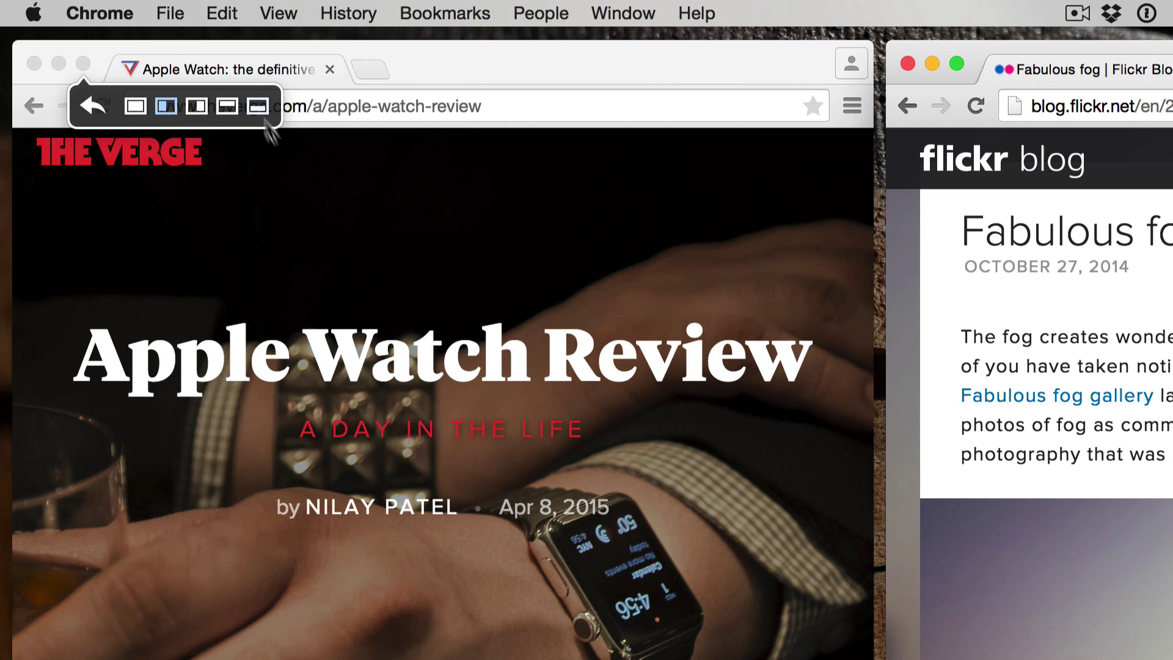
Reopen Moom's preferences and enable Move & Zoom when dragging a window to a display edge or corner.
{"action": "key", "text": "super+space"}
{"action": "type", "text": "m"}
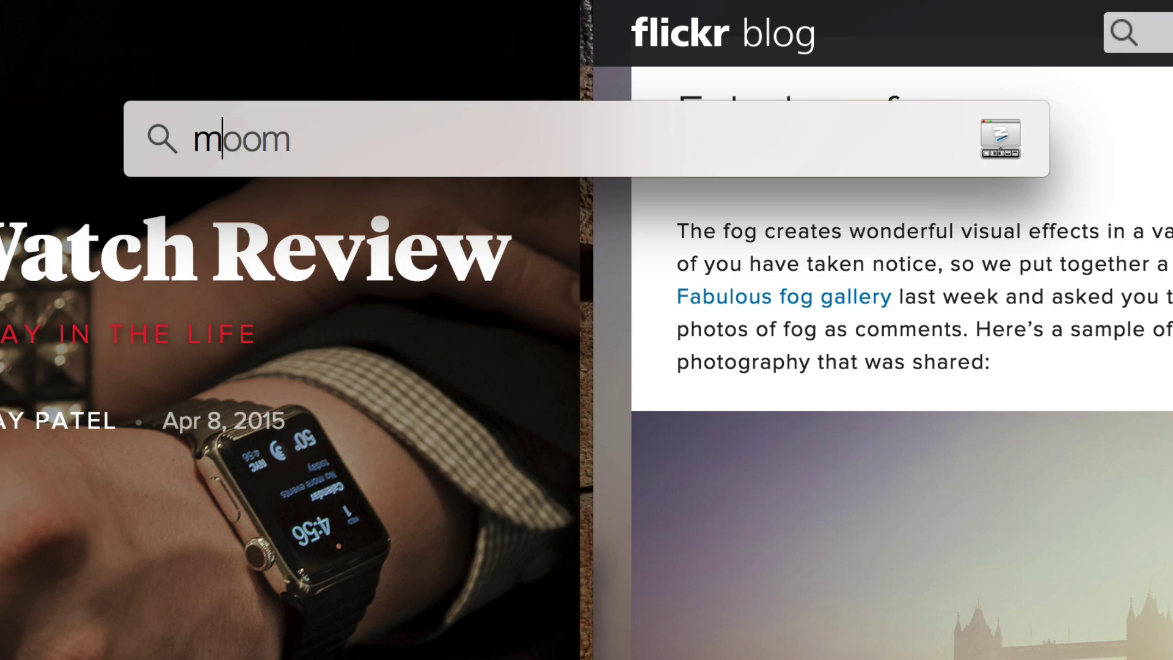
{"action": "key", "text": "Return"}
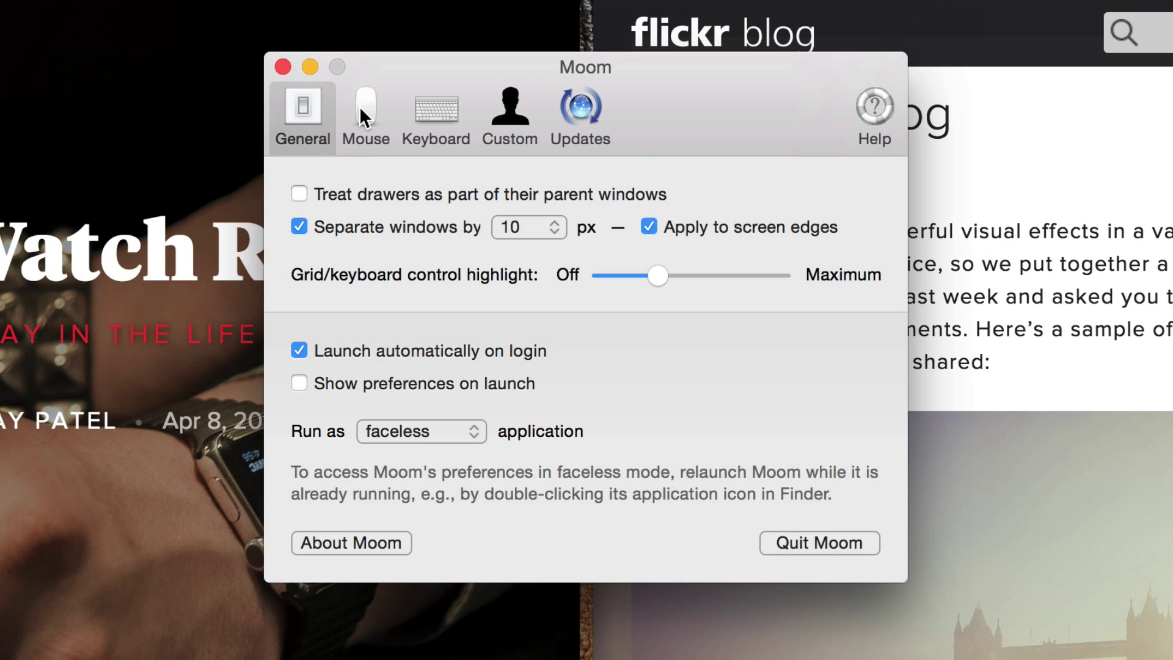
{"action": "left_click", "coordinate": [359, 106]}
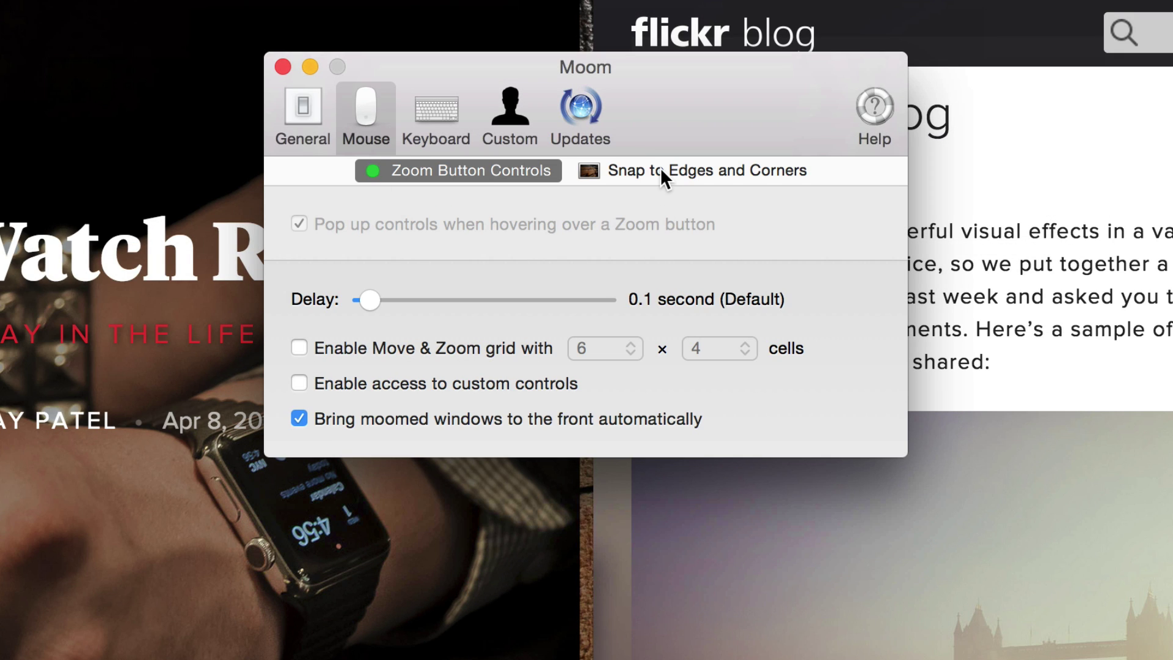
{"action": "left_click", "coordinate": [661, 171]}
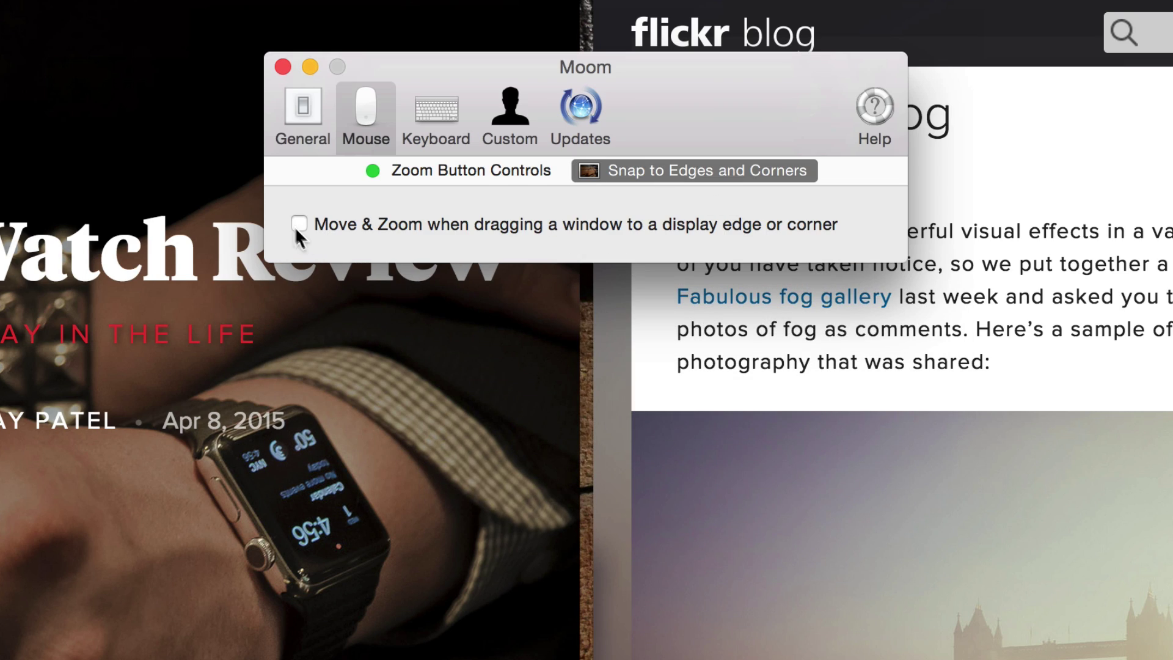
{"action": "left_click", "coordinate": [298, 226]}
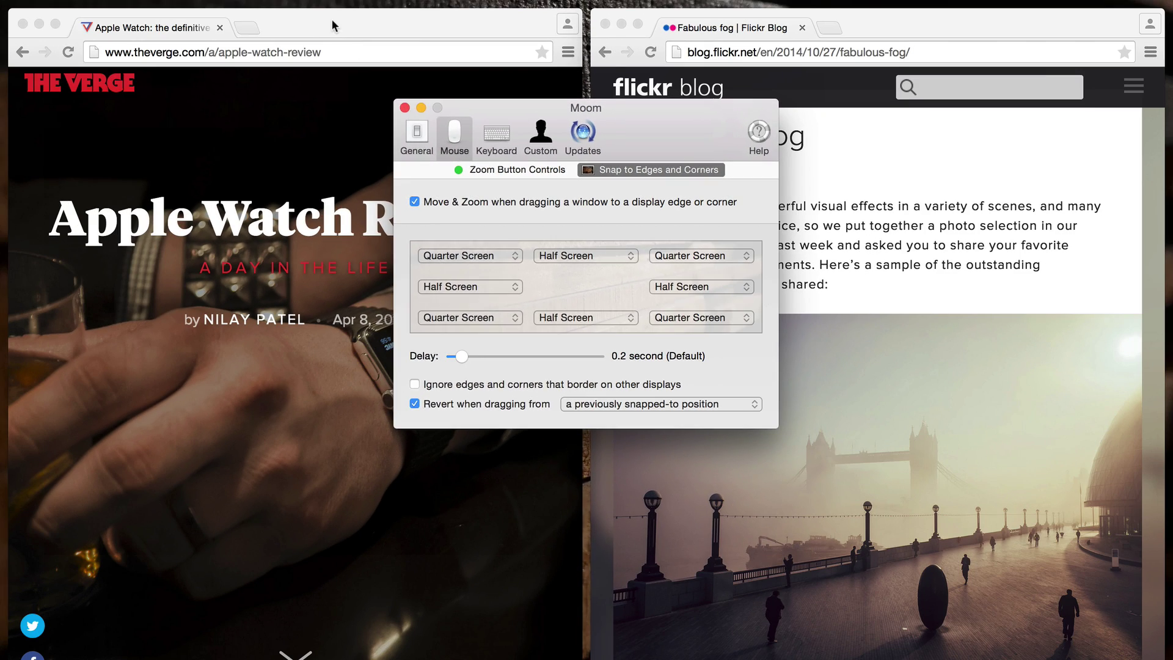
Snap the Apple Watch review window to the right half of the display, then back to the left half.
{"action": "left_click", "coordinate": [332, 21]}
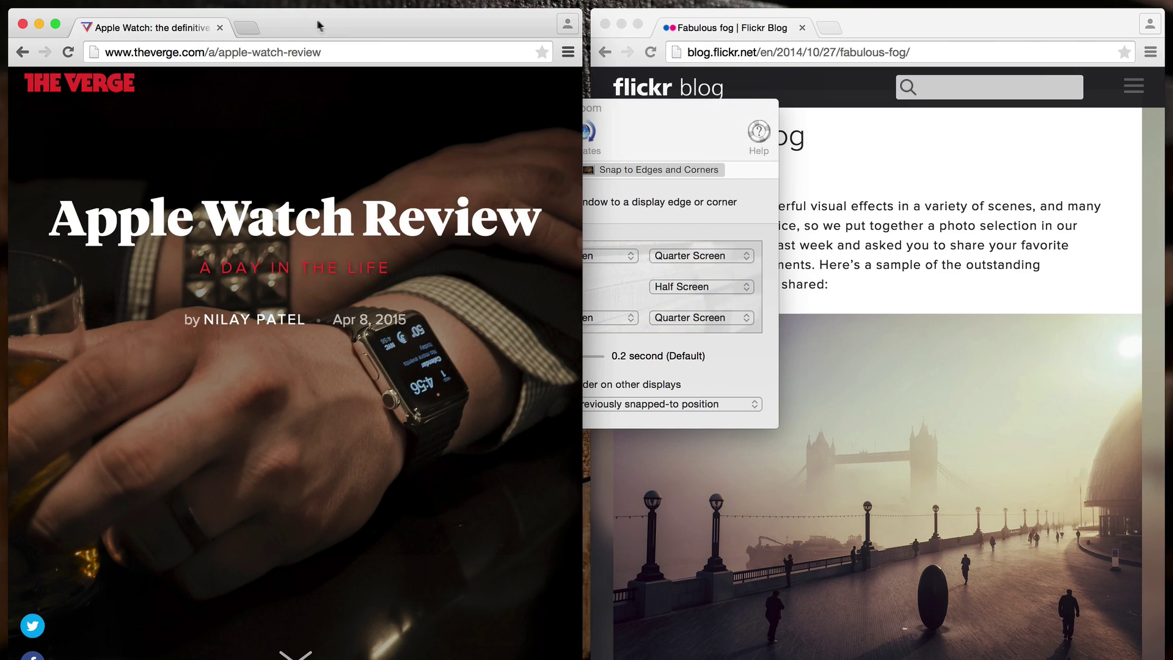
{"action": "left_click_drag", "start_coordinate": [318, 26], "coordinate": [1170, 150]}
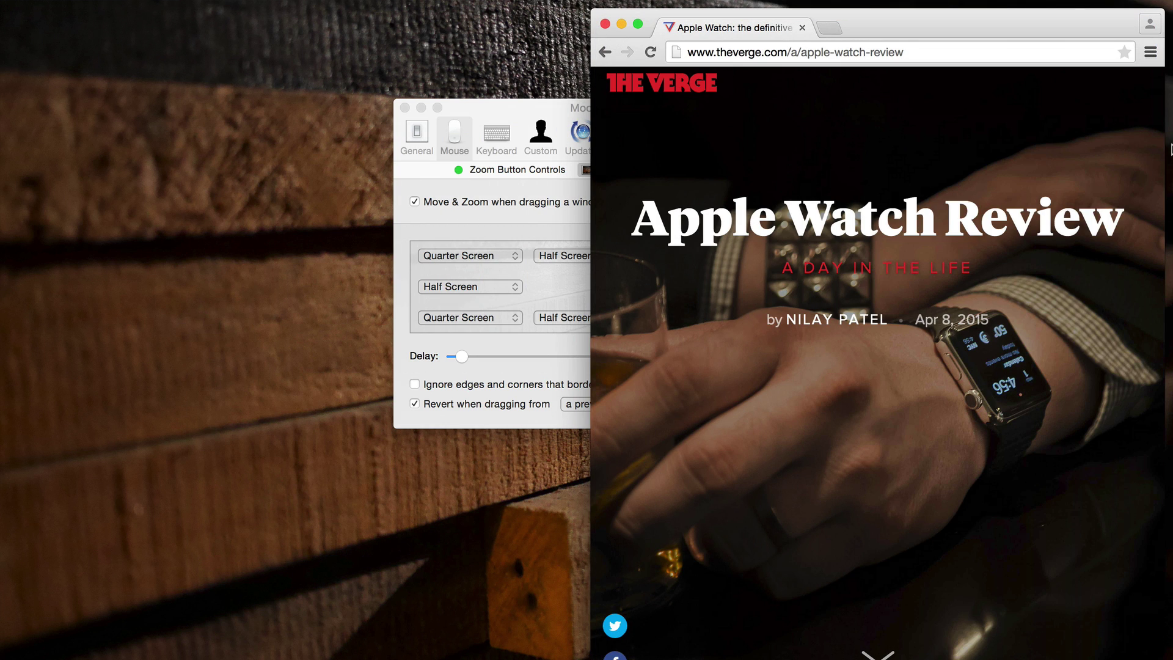
{"action": "left_click_drag", "start_coordinate": [1042, 27], "coordinate": [3, 268]}
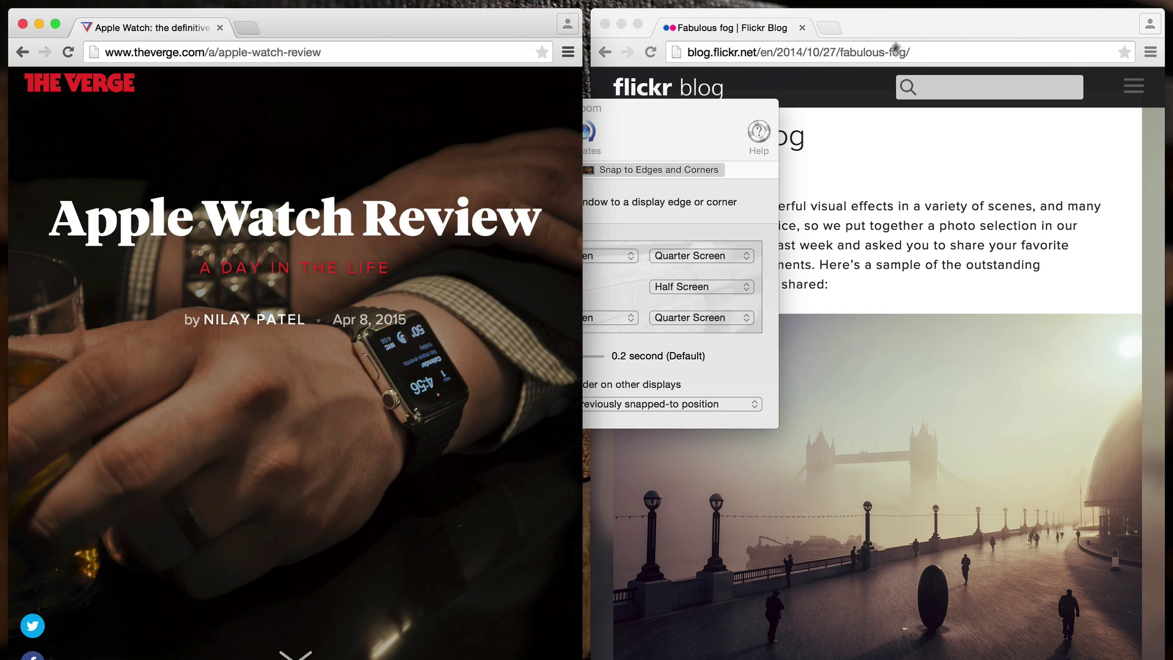
Snap the Flickr Blog window to the bottom half of the display.
{"action": "left_click", "coordinate": [911, 28]}
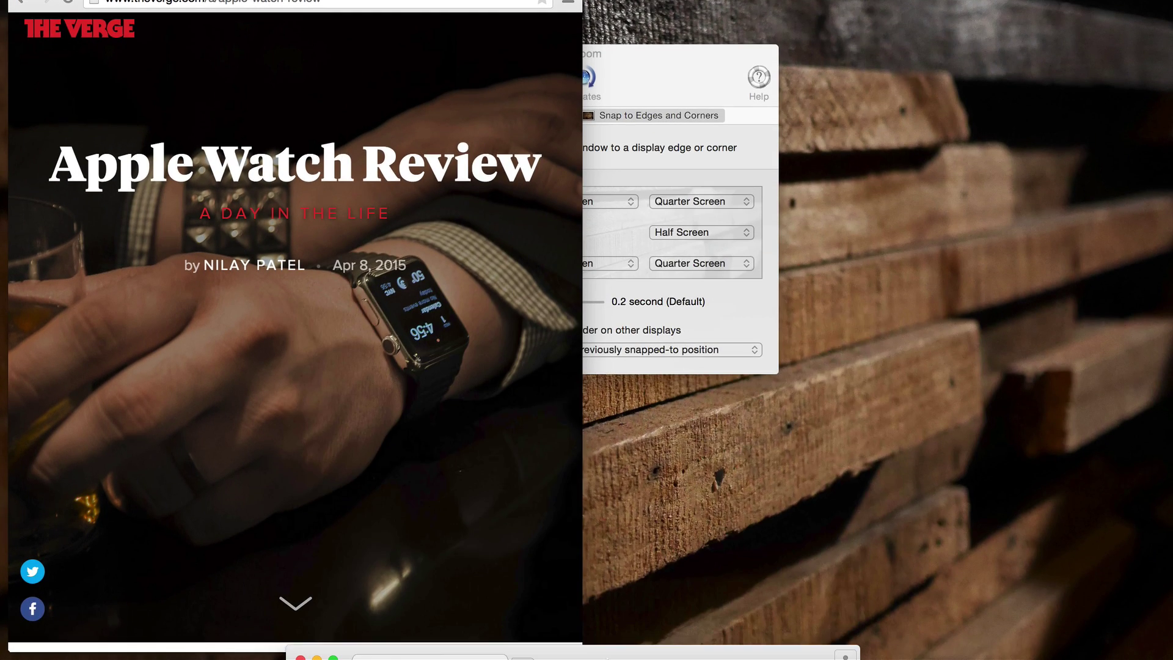
{"action": "left_click_drag", "start_coordinate": [909, 659], "coordinate": [592, 658]}
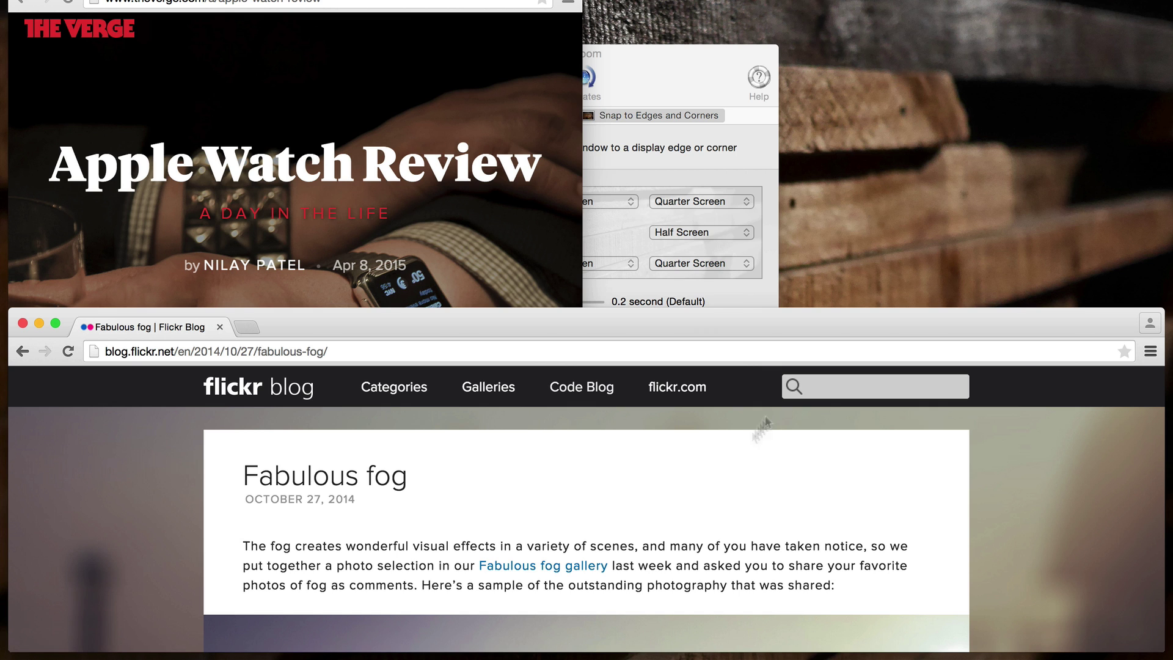
In Moom's edge snapping settings, set the display's top edge to Full Screen and the bottom edge to no action (–).
{"action": "left_click", "coordinate": [679, 54]}
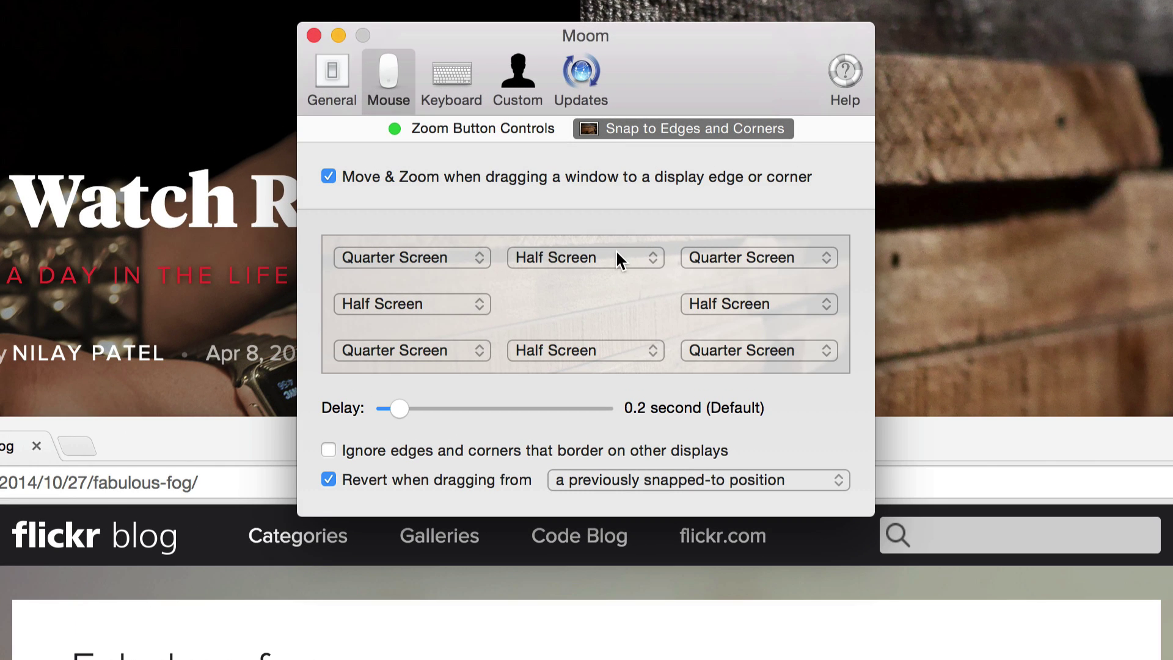
{"action": "left_click", "coordinate": [589, 253]}
{"action": "left_click", "coordinate": [597, 280]}
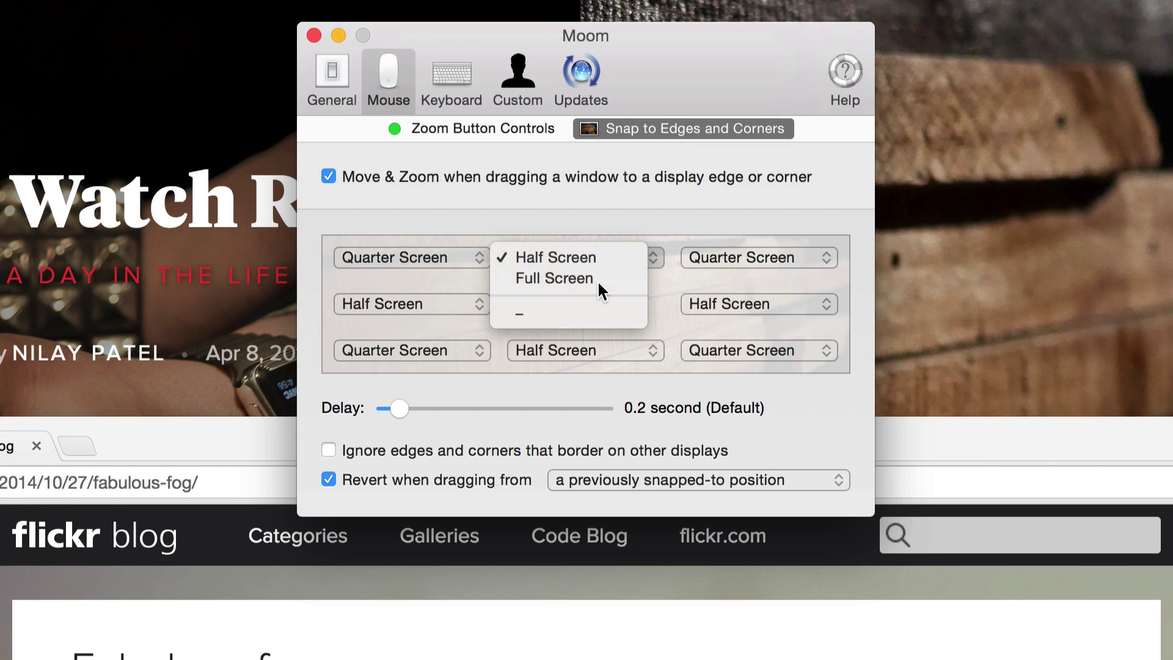
{"action": "left_click", "coordinate": [589, 353]}
{"action": "left_click", "coordinate": [579, 407]}
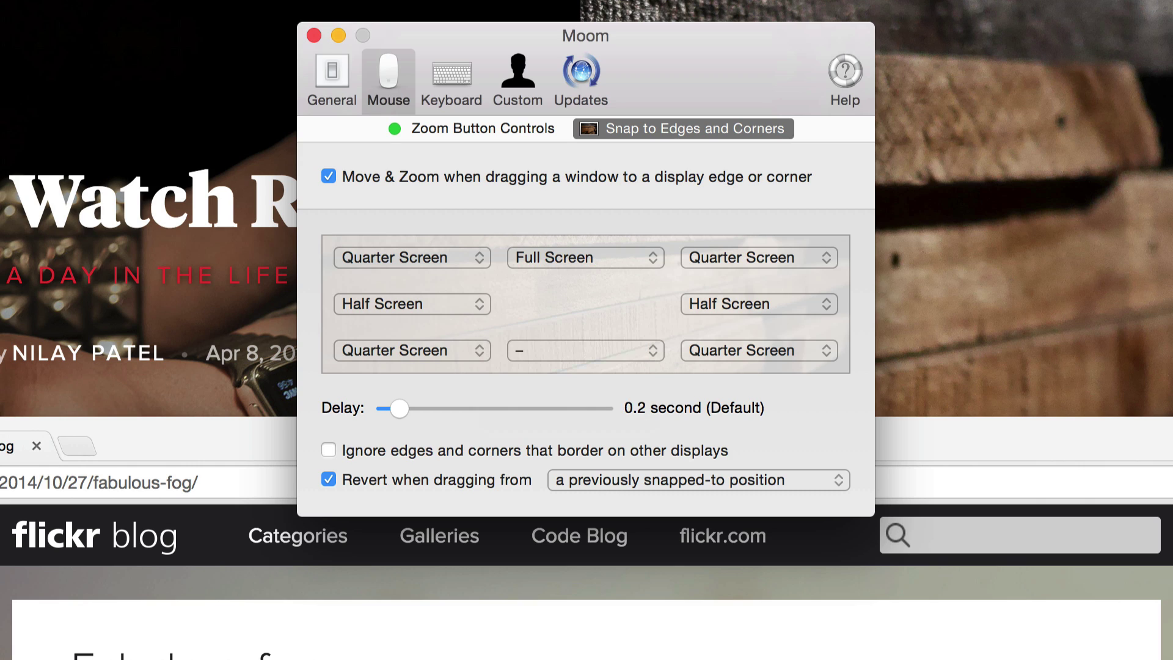
Snap the Flickr Blog window to full screen at the display's top edge, then pull it back out of that position.
{"action": "left_click_drag", "start_coordinate": [992, 430], "coordinate": [637, 5]}
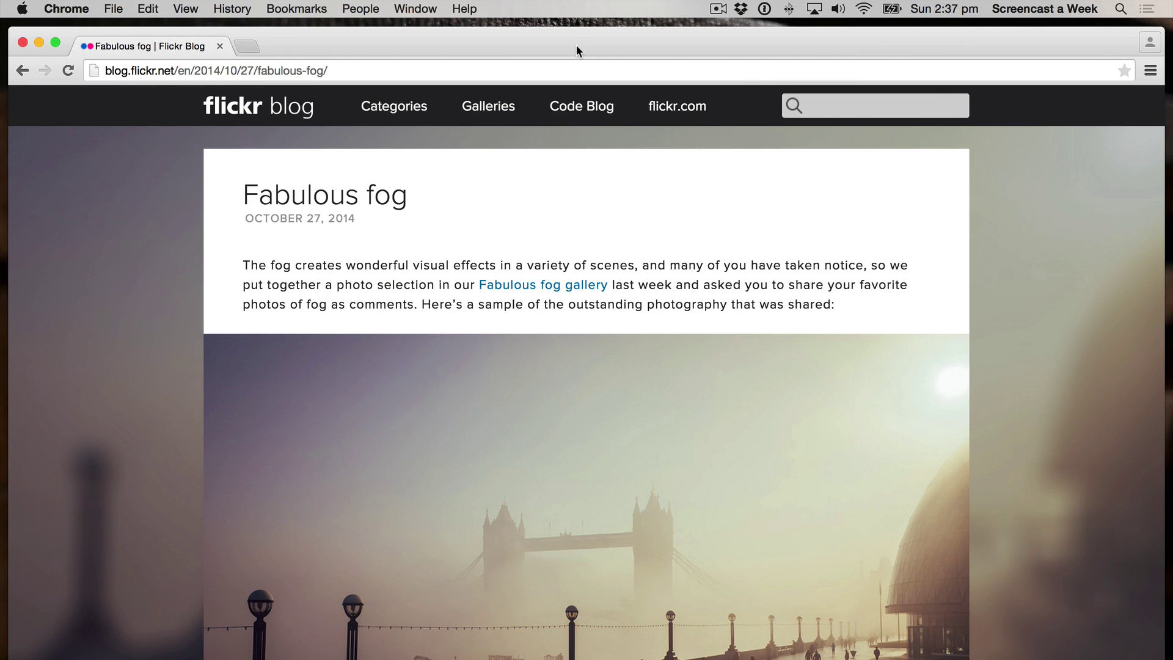
{"action": "left_click_drag", "start_coordinate": [574, 41], "coordinate": [565, 101]}
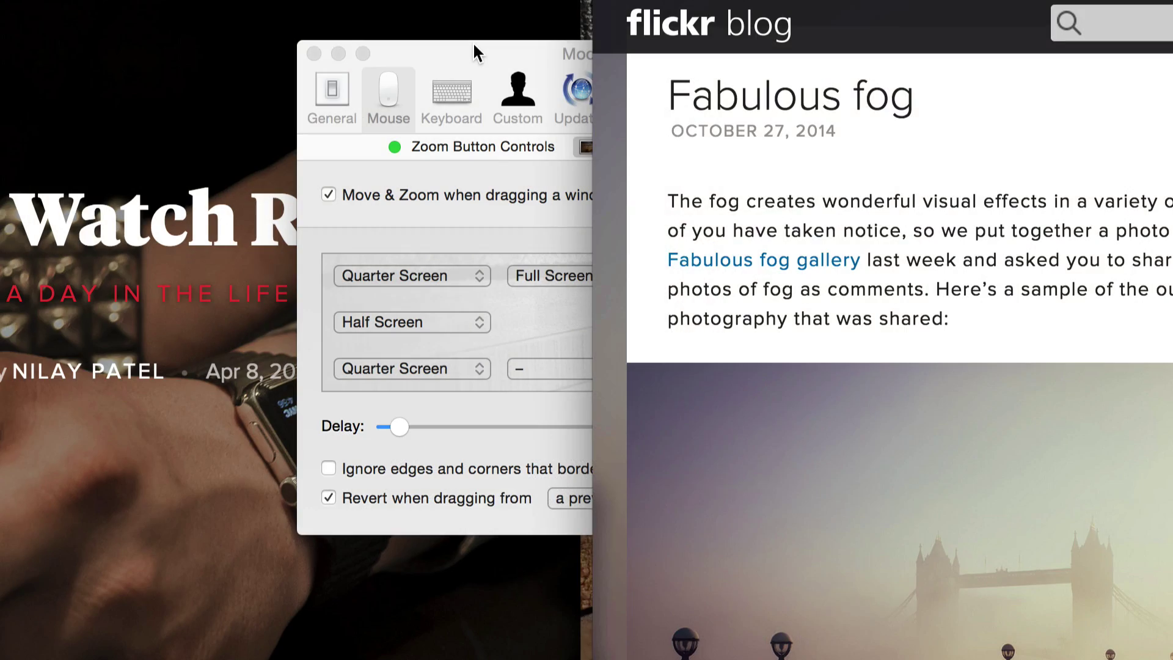
Assign the hot key Control-Option-Command-M (⌃⌥⌘M) to trigger Moom's keyboard control.
{"action": "left_click", "coordinate": [474, 47]}
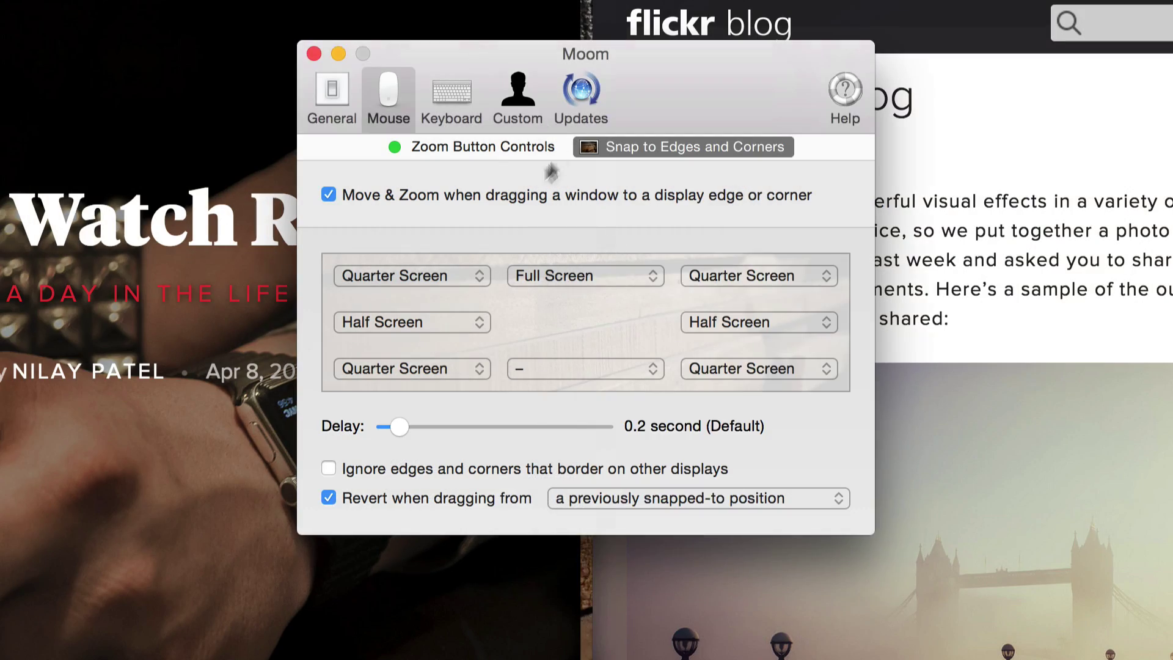
{"action": "left_click", "coordinate": [445, 96]}
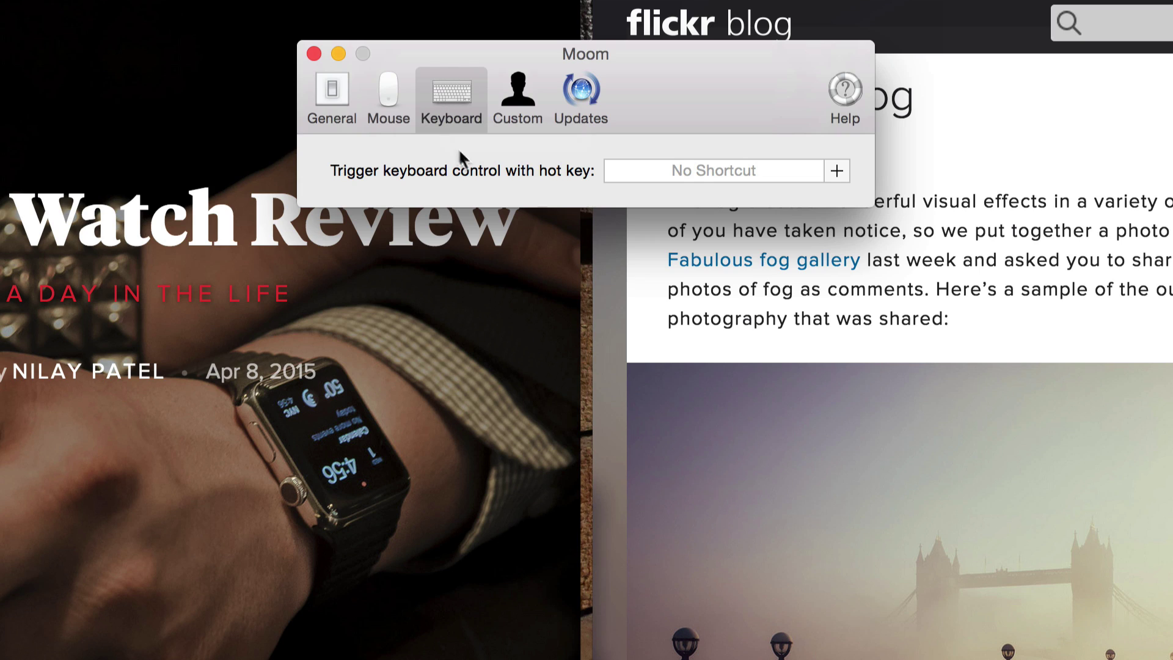
{"action": "left_click", "coordinate": [685, 167]}
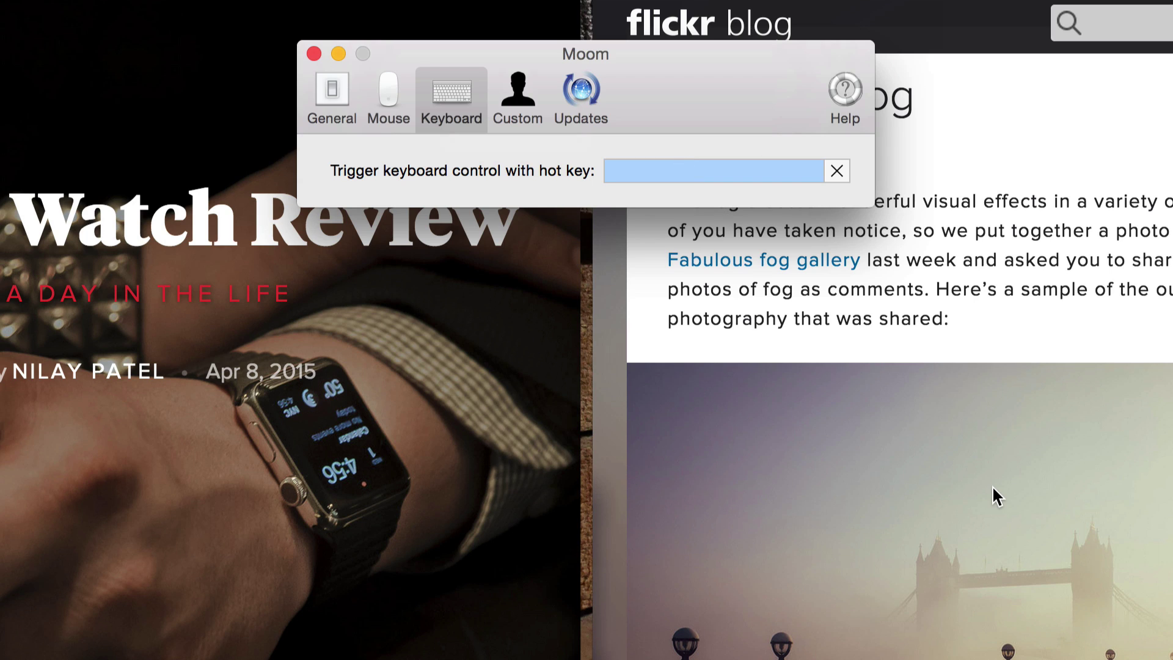
{"action": "key", "text": "ctrl+alt+super+m"}
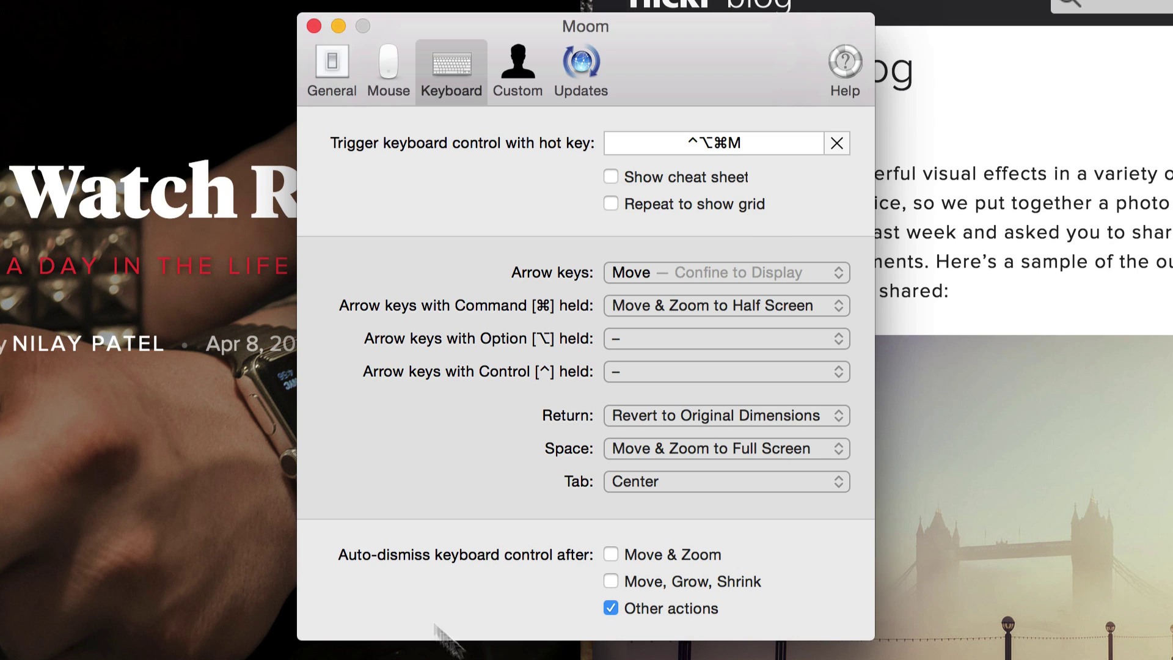
Set the plain arrow keys to Move & Zoom to Half Screen and the arrow keys with Command held to no action (–).
{"action": "left_click", "coordinate": [729, 269]}
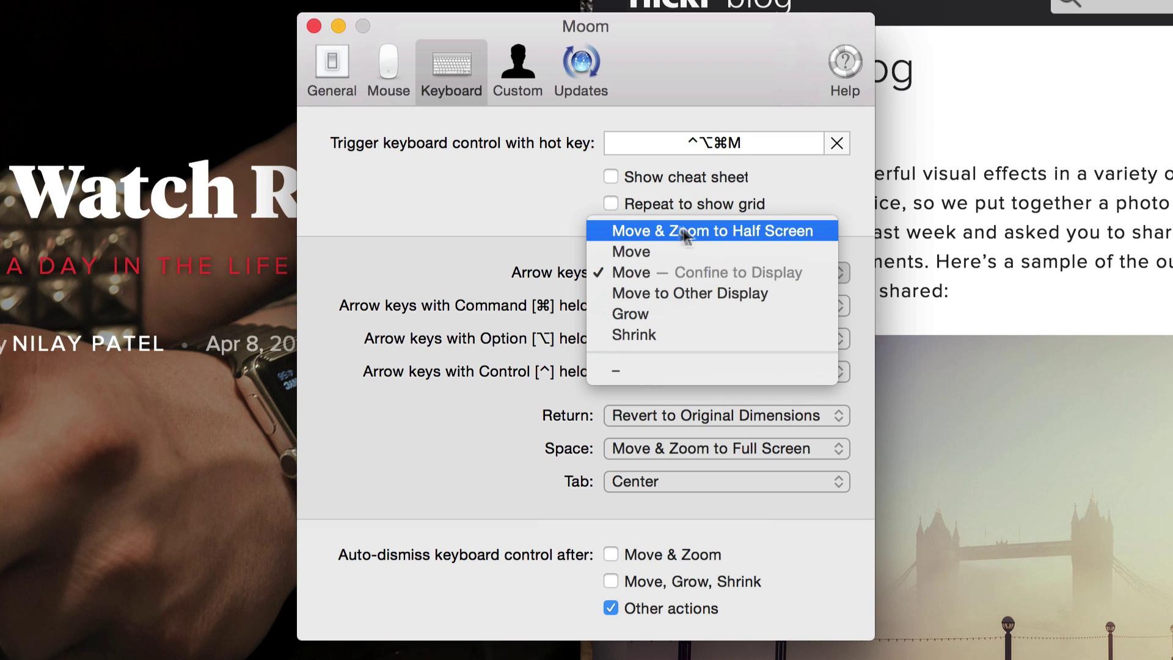
{"action": "left_click", "coordinate": [713, 231]}
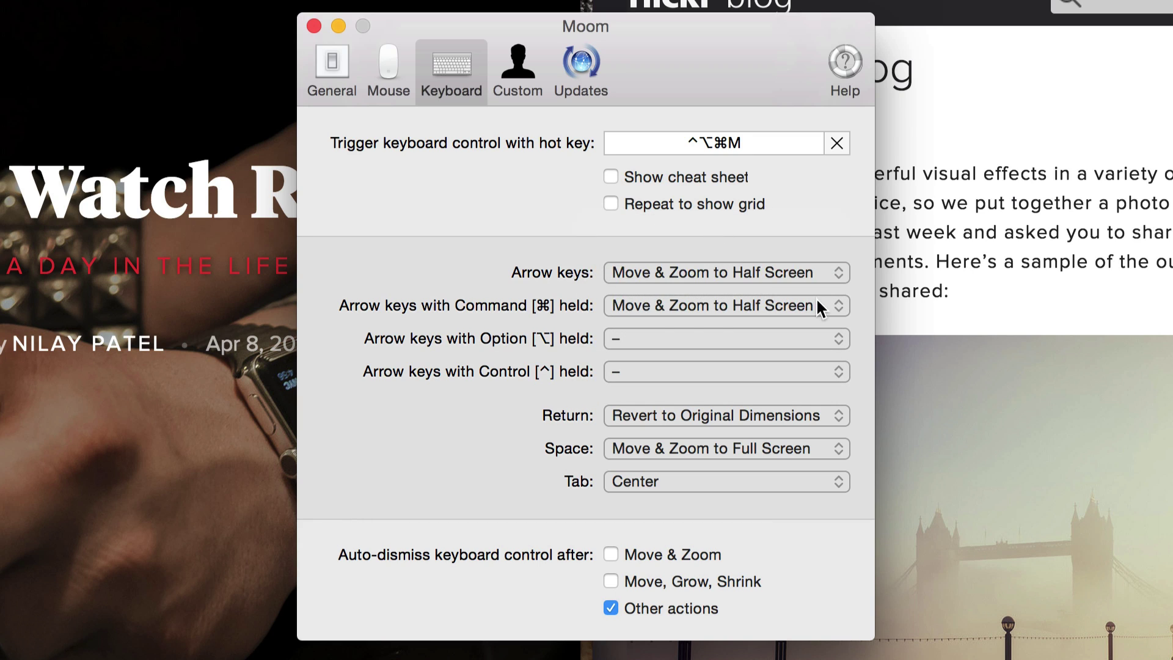
{"action": "left_click", "coordinate": [675, 303]}
{"action": "left_click", "coordinate": [664, 435]}
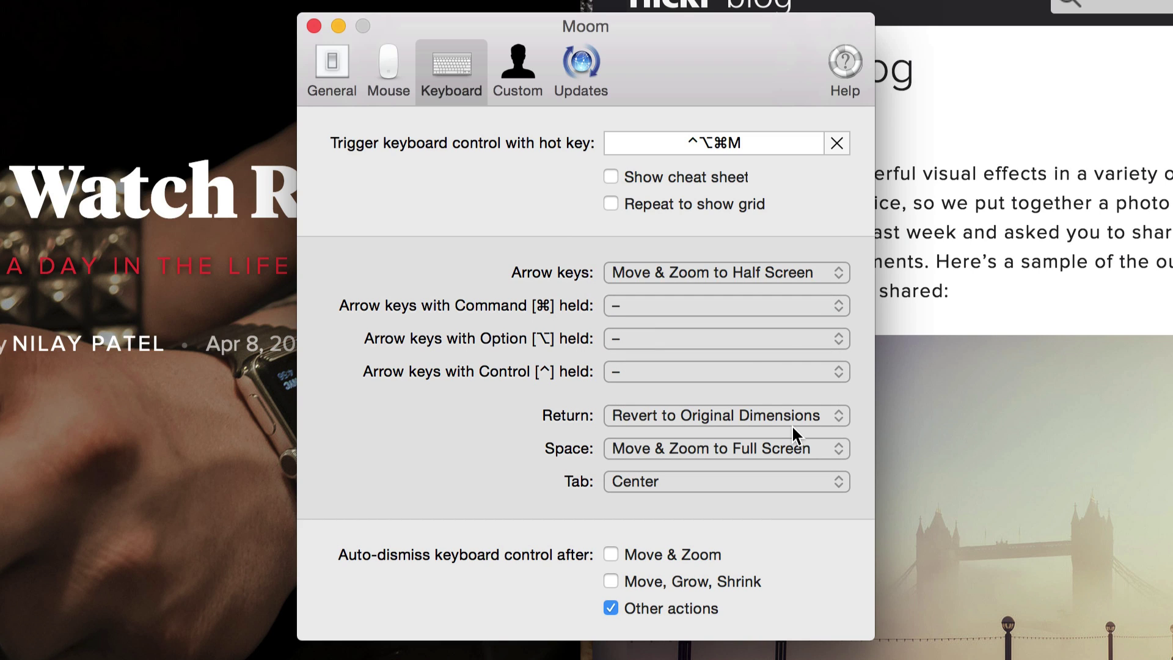
Set the arrow keys with Option held to Move to Other Display and Tab to no action (–), and close the settings.
{"action": "left_click", "coordinate": [715, 339]}
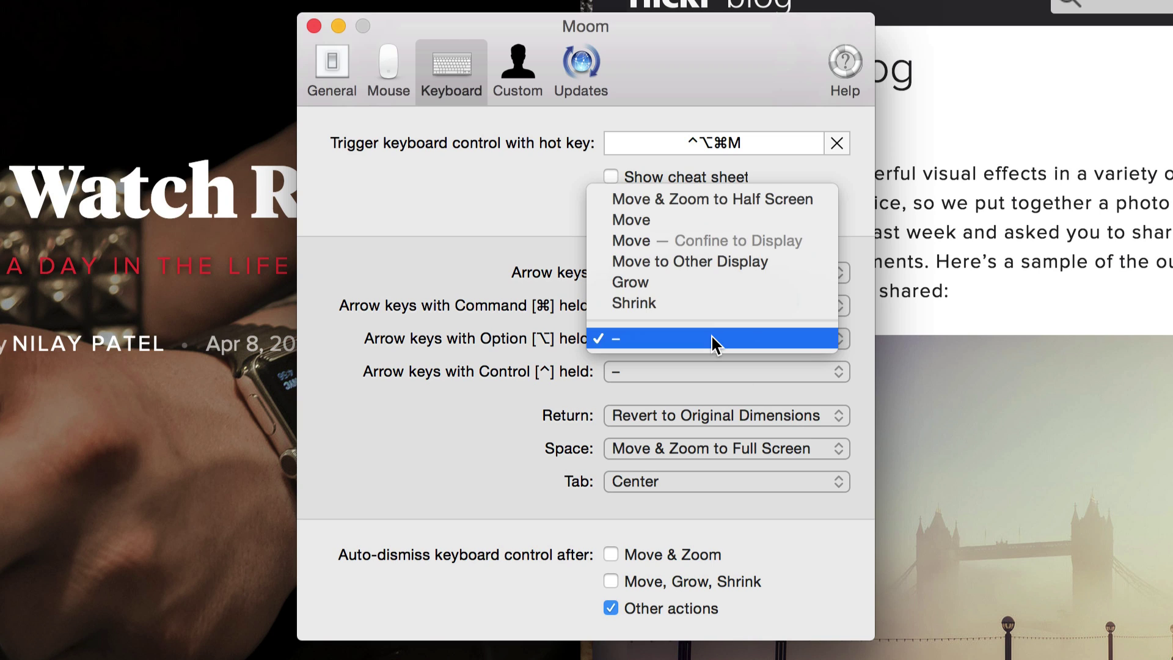
{"action": "left_click", "coordinate": [725, 258]}
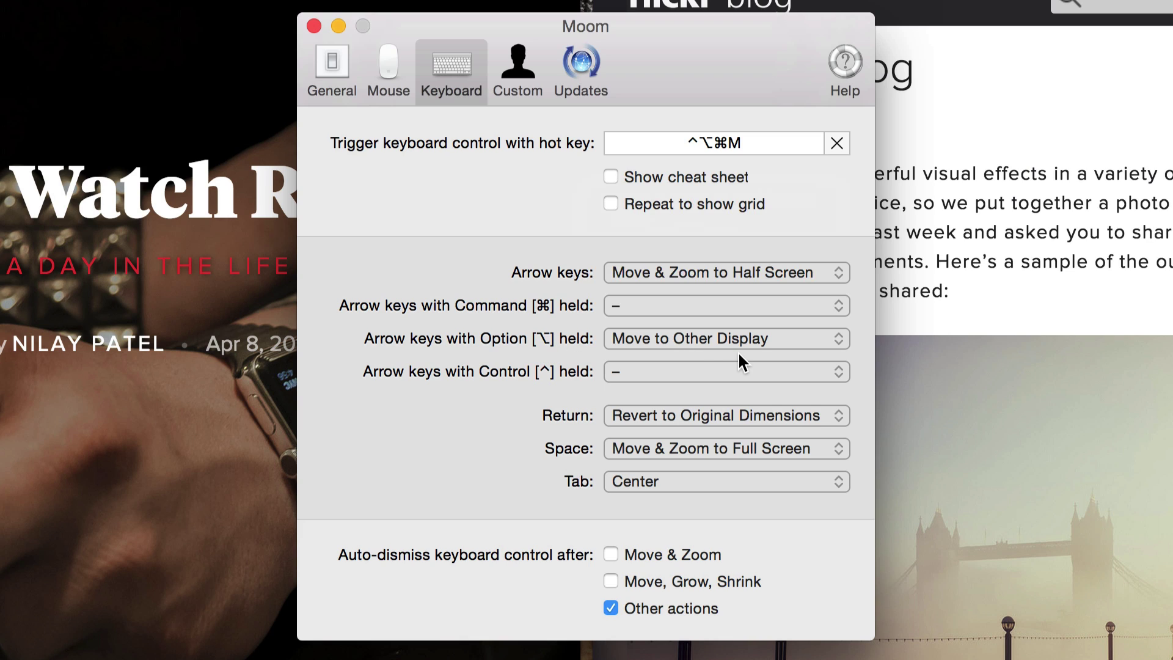
{"action": "left_click", "coordinate": [704, 480]}
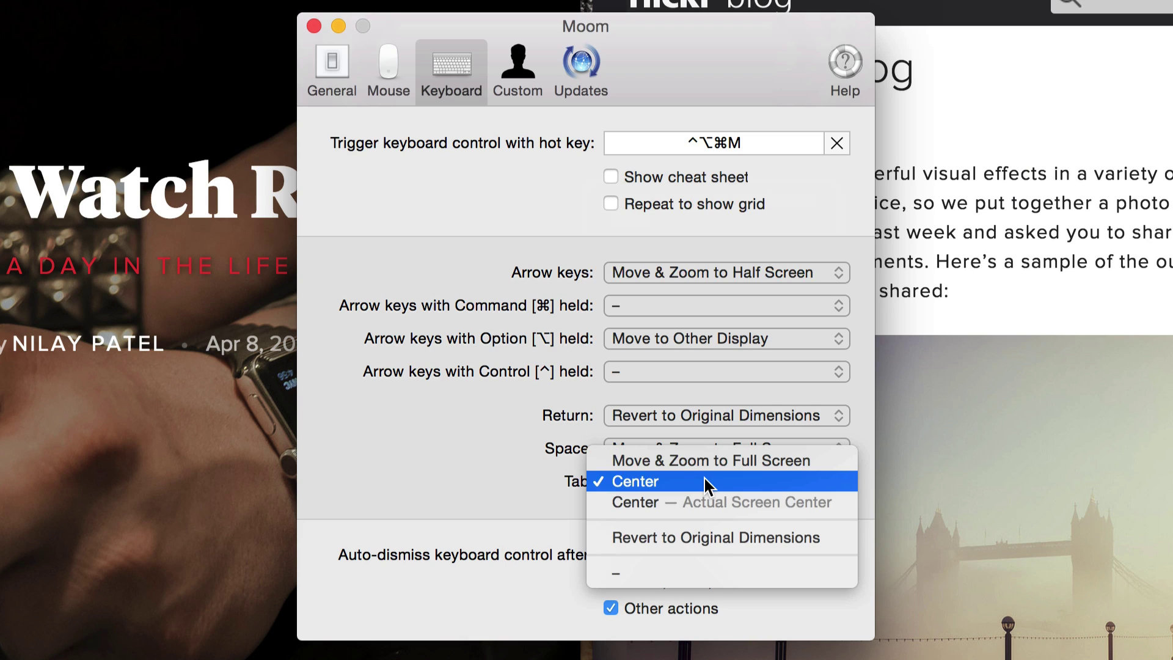
{"action": "left_click", "coordinate": [695, 572]}
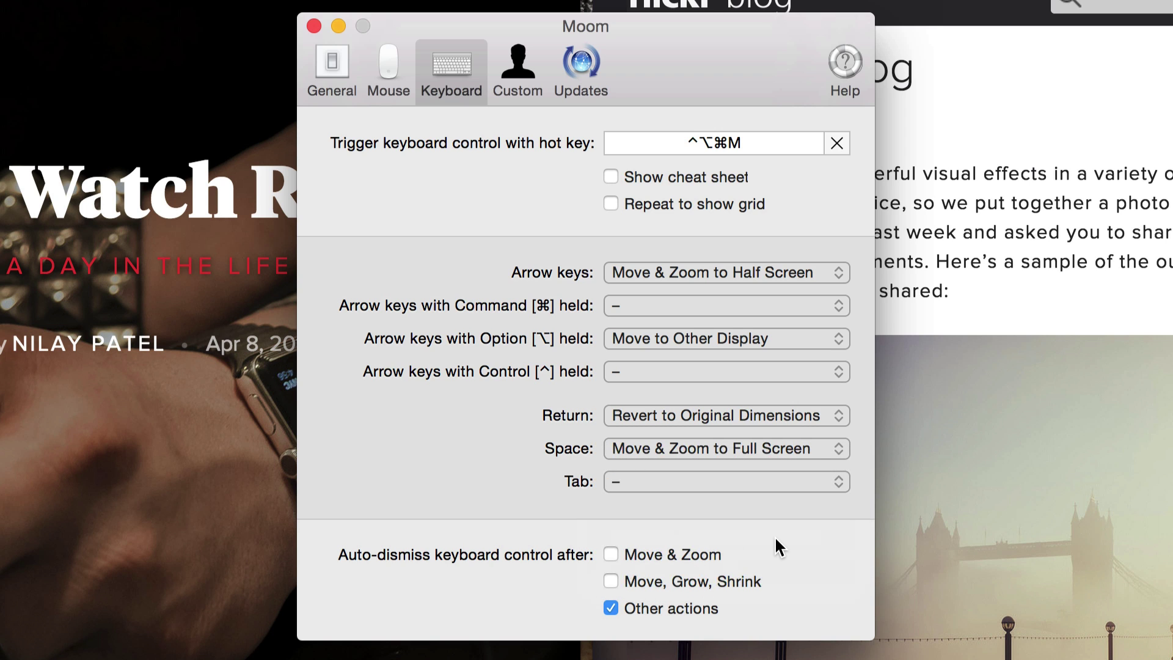
{"action": "left_click", "coordinate": [313, 26]}
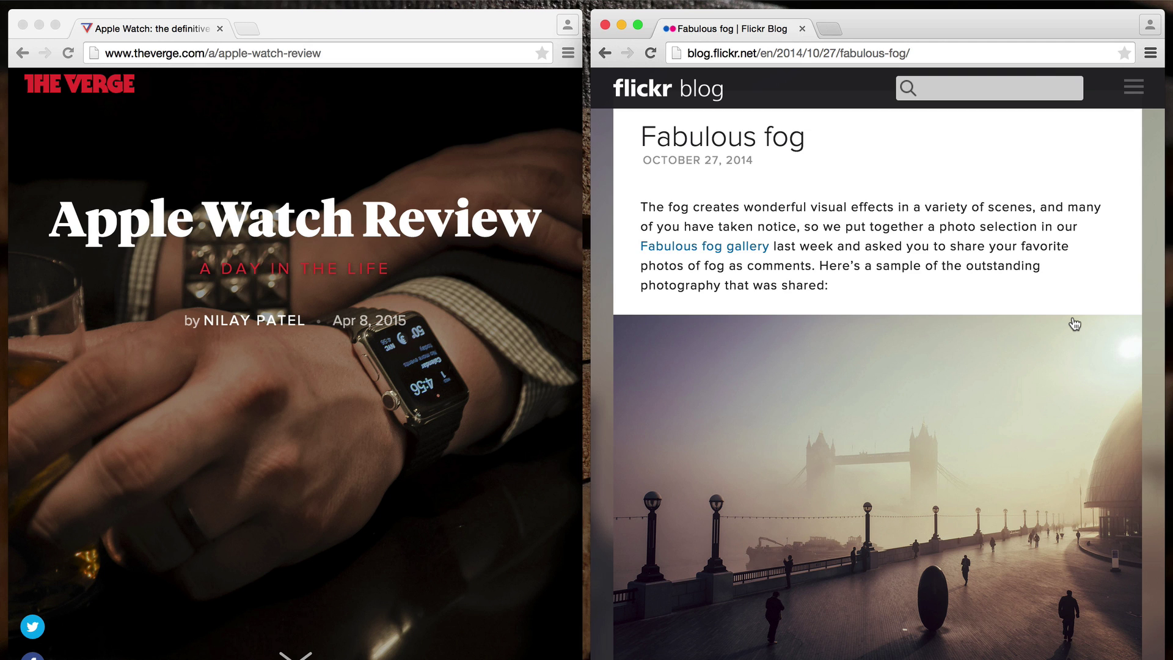
Using Moom's keyboard control, cycle the Flickr Blog window through the left, right, top and bottom halves of the screen, ending at the bottom.
{"action": "key", "text": "ctrl+alt+super+m"}
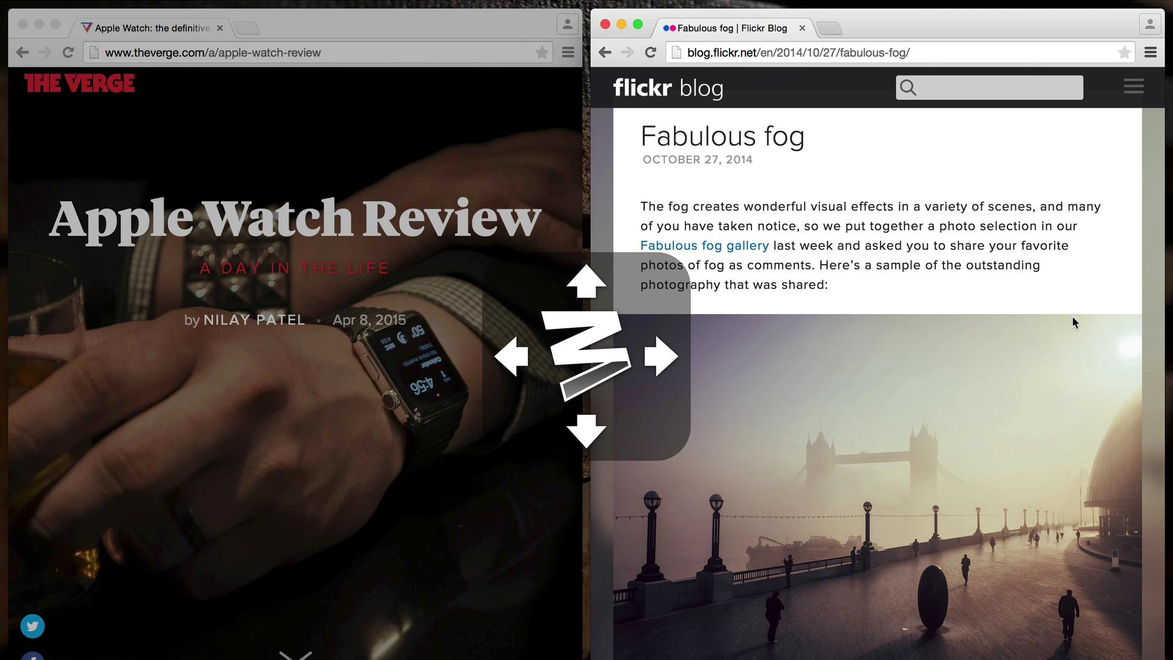
{"action": "key", "text": "Escape"}
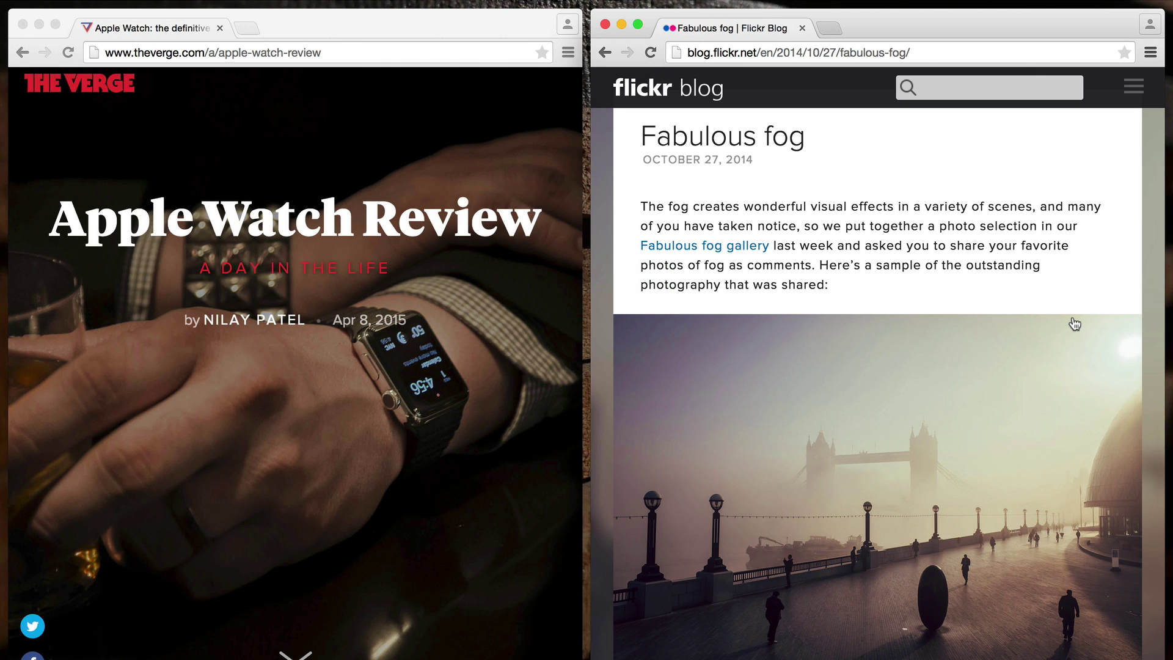
{"action": "key", "text": "ctrl+alt+super+m"}
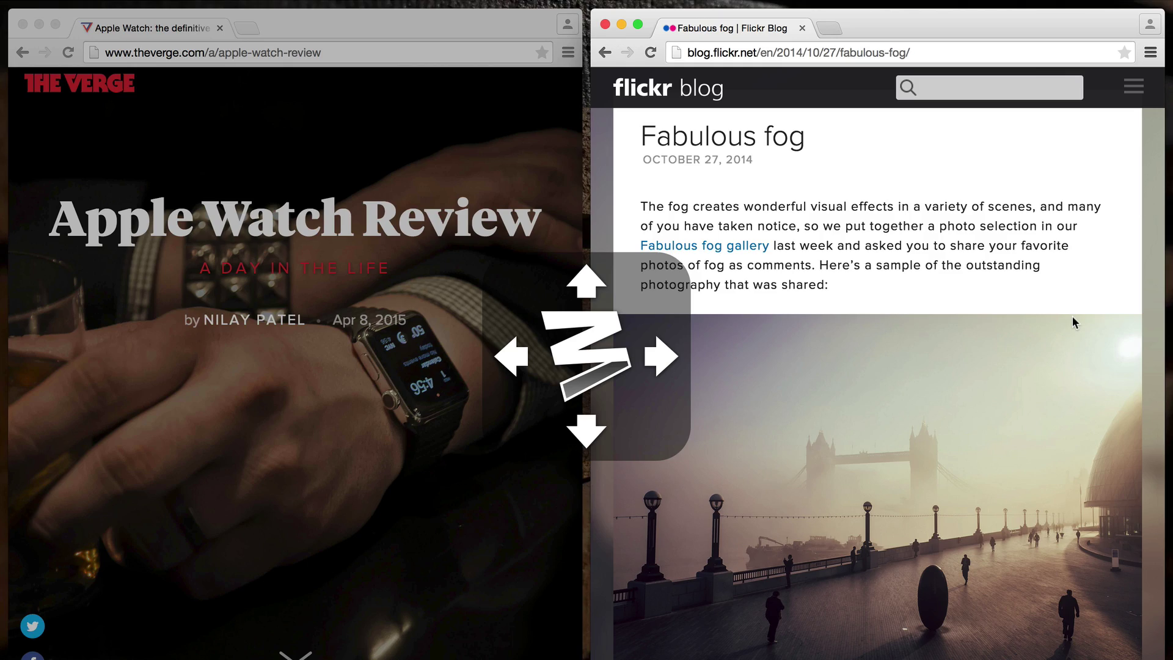
{"action": "key", "text": "Left"}
{"action": "key", "text": "Right"}
{"action": "key", "text": "Left"}
{"action": "key", "text": "Right"}
{"action": "key", "text": "Up"}
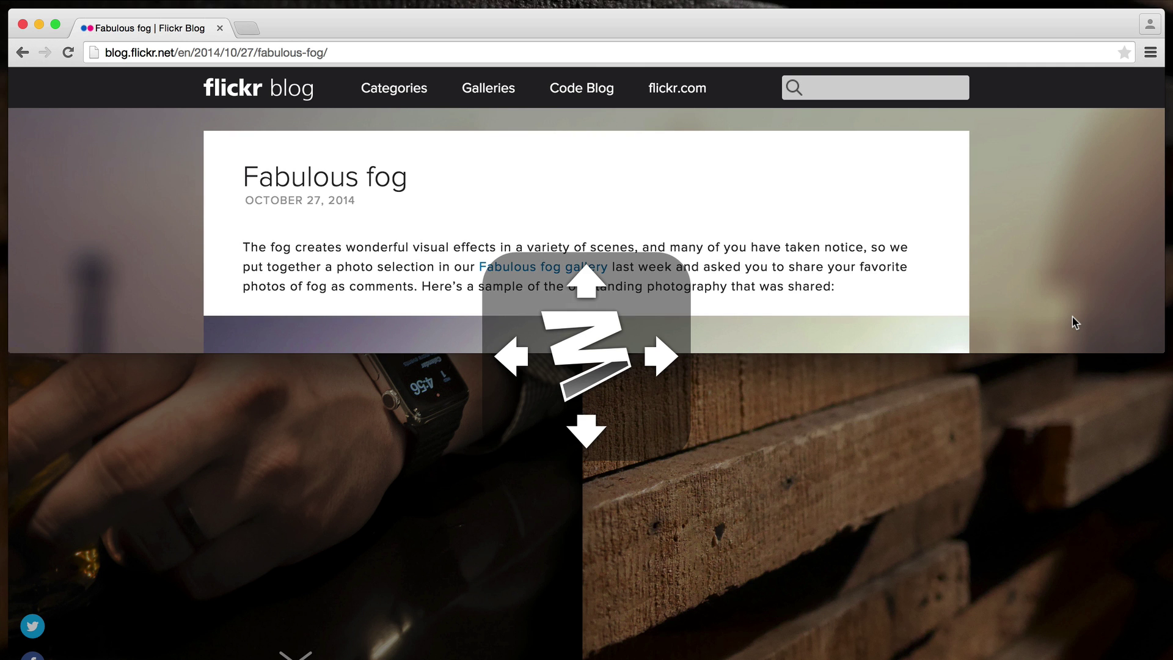
{"action": "key", "text": "Down"}
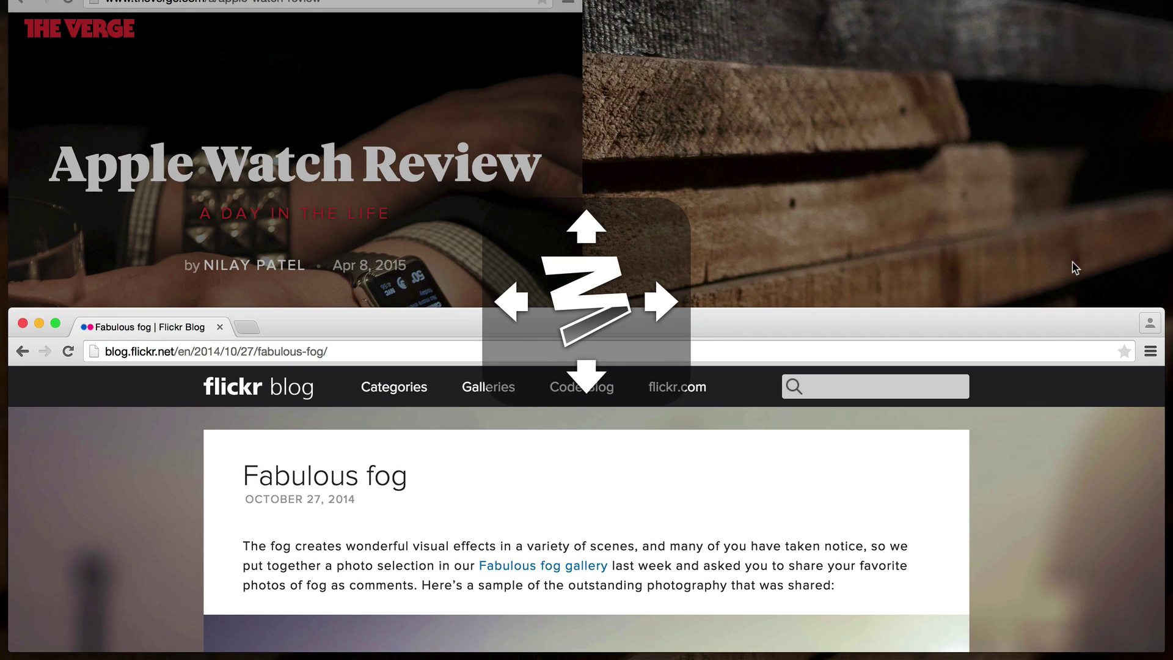
{"action": "key", "text": "Escape"}
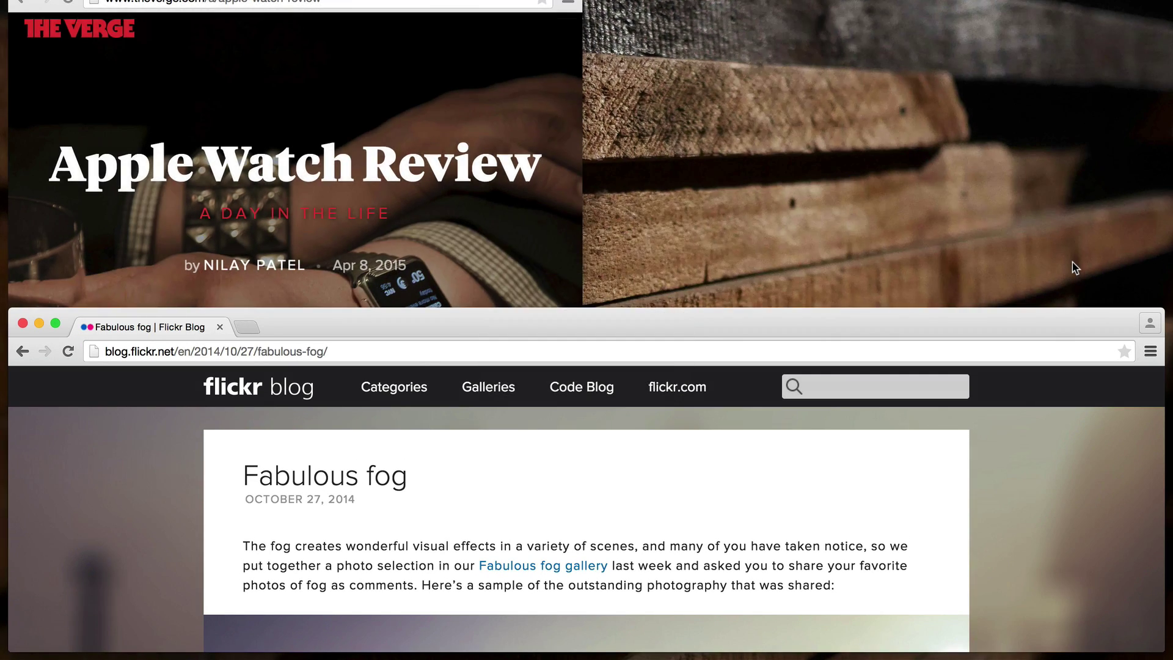
Place the Flickr Blog window in the top-right quarter of the screen with keyboard control, and dismiss the control.
{"action": "key", "text": "ctrl+super+m"}
{"action": "key", "text": "Up"}
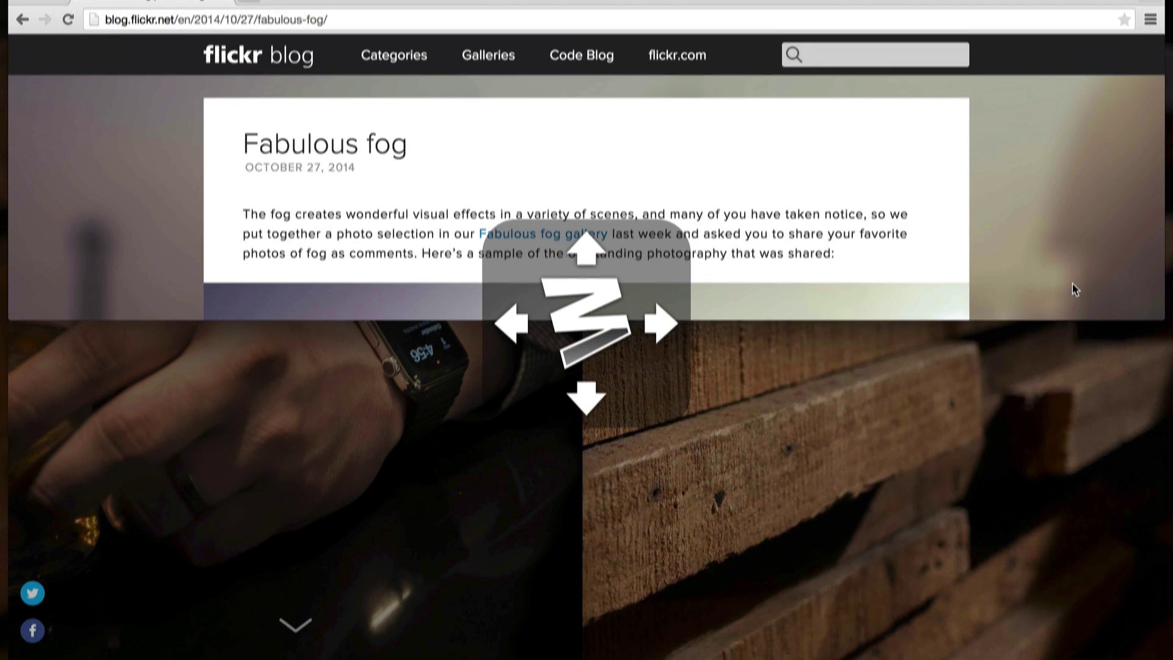
{"action": "key", "text": "Right"}
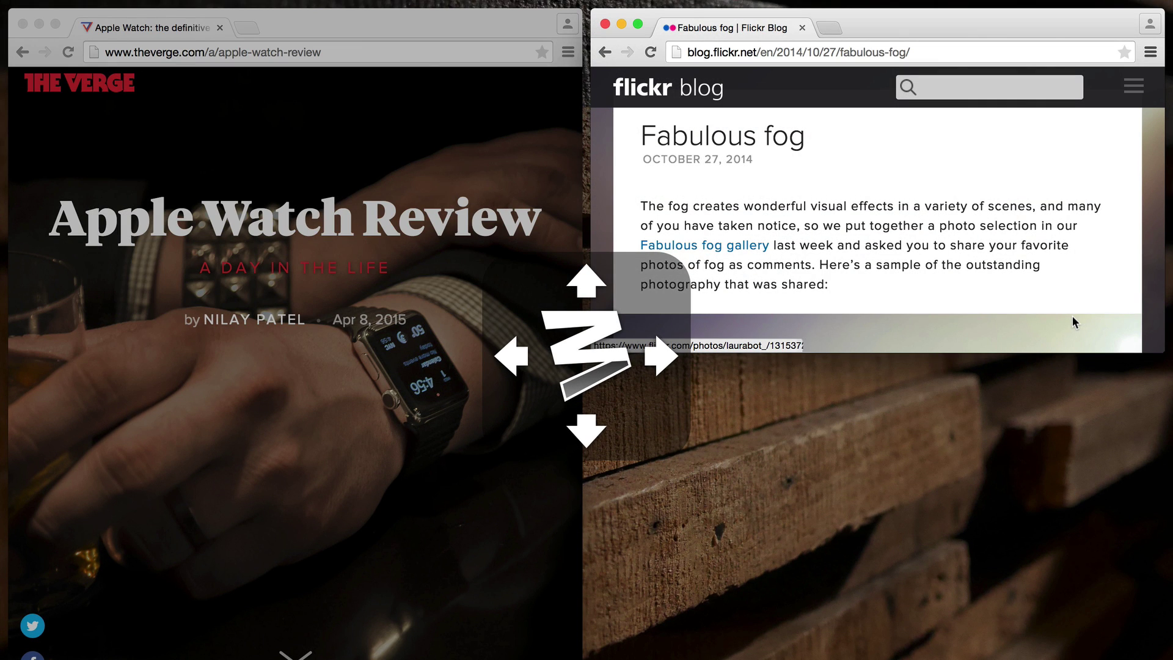
{"action": "key", "text": "Escape"}
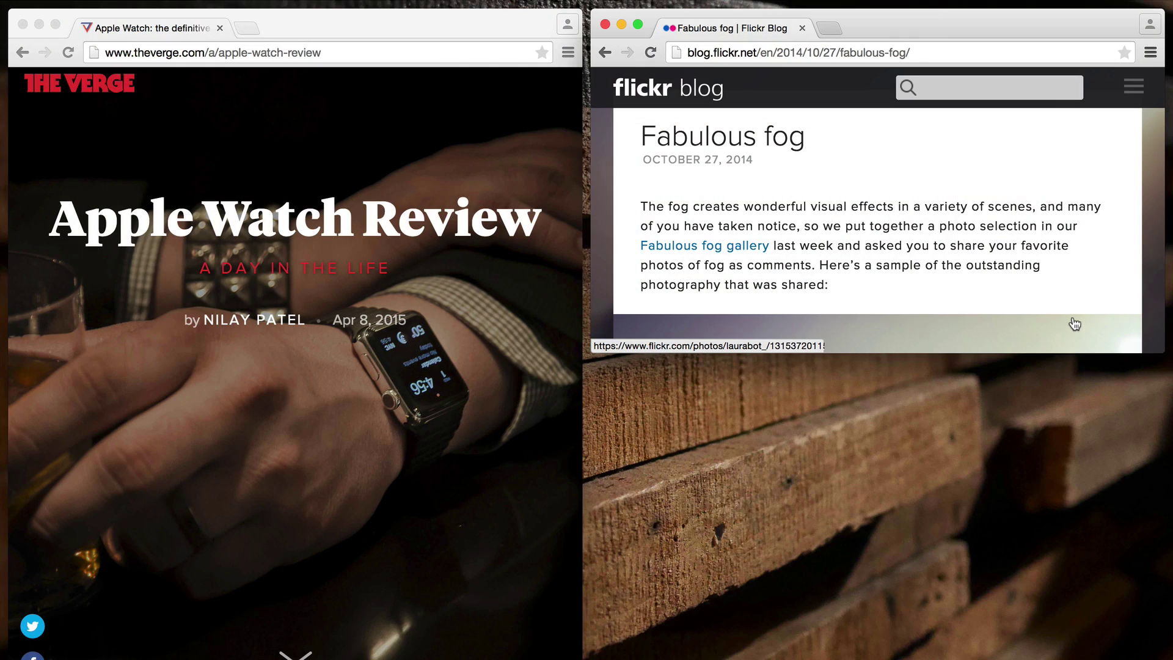
Reopen Moom's settings, enable the keyboard control's cheat sheet, and close the settings.
{"action": "key", "text": "super+space"}
{"action": "type", "text": "moom"}
{"action": "key", "text": "Return"}
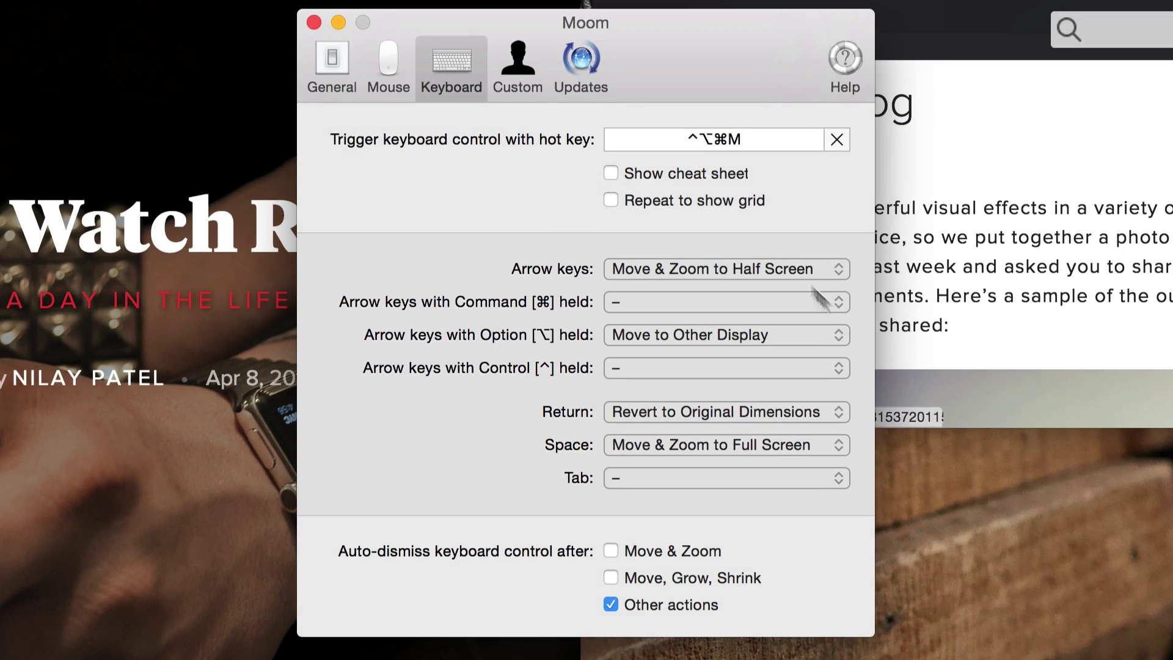
{"action": "left_click", "coordinate": [670, 174]}
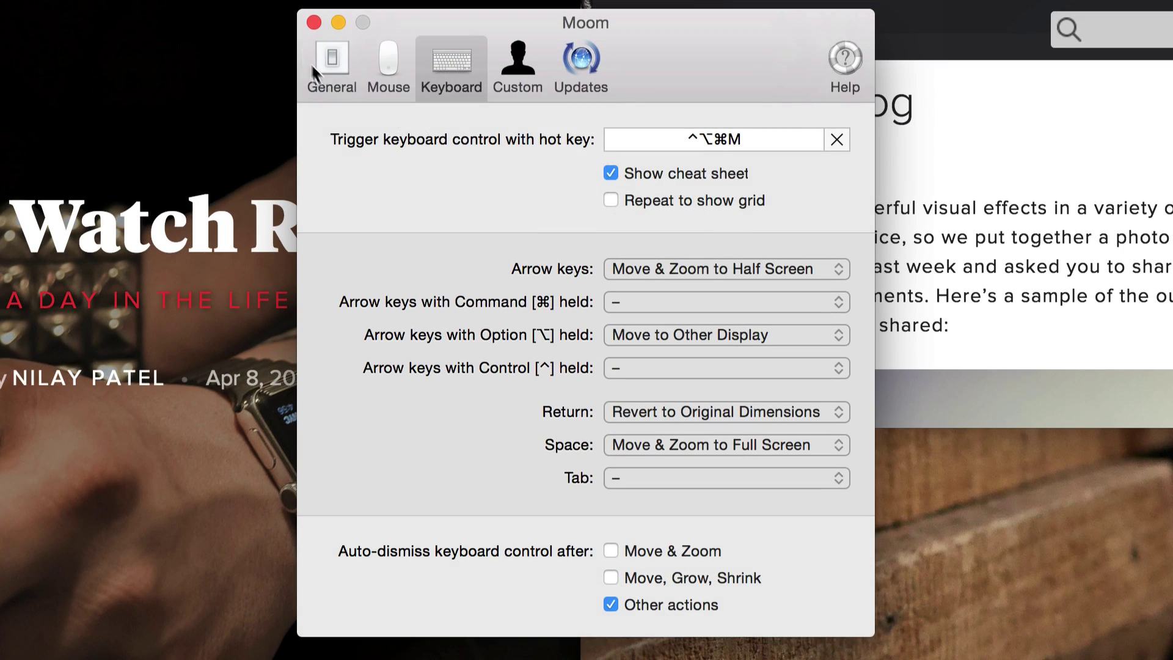
{"action": "left_click", "coordinate": [312, 25]}
With keyboard control, zoom the Flickr Blog window to full screen and revert it to its original dimensions, and call up the cheat sheet again.
{"action": "key", "text": "ctrl+alt+super+m"}
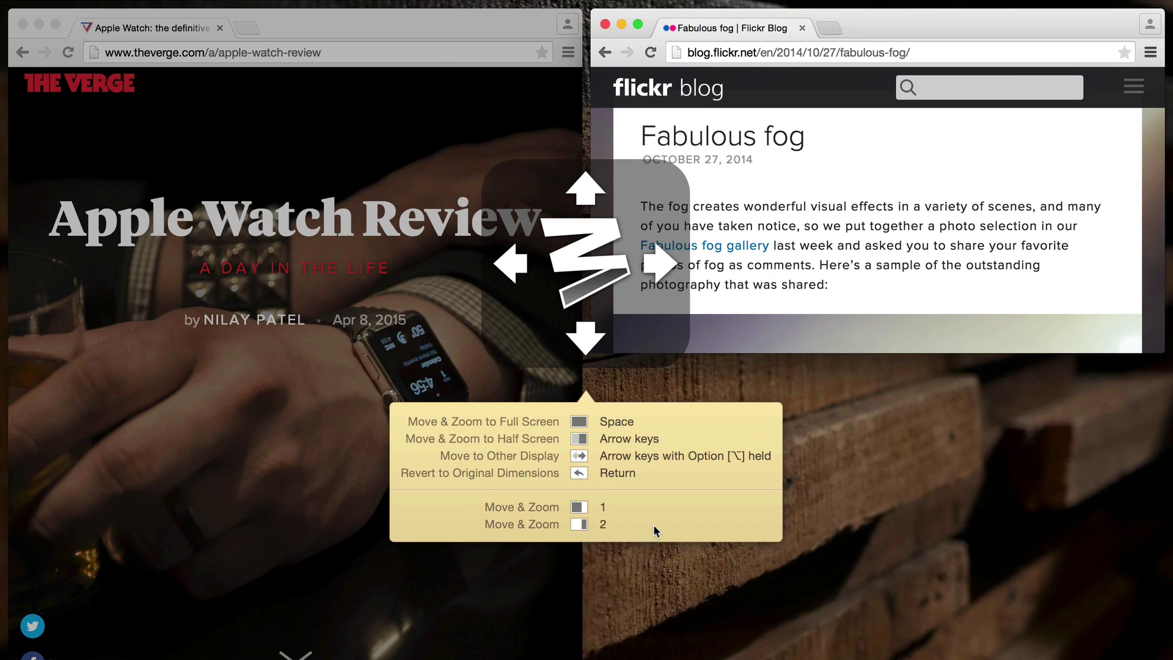
{"action": "key", "text": "space"}
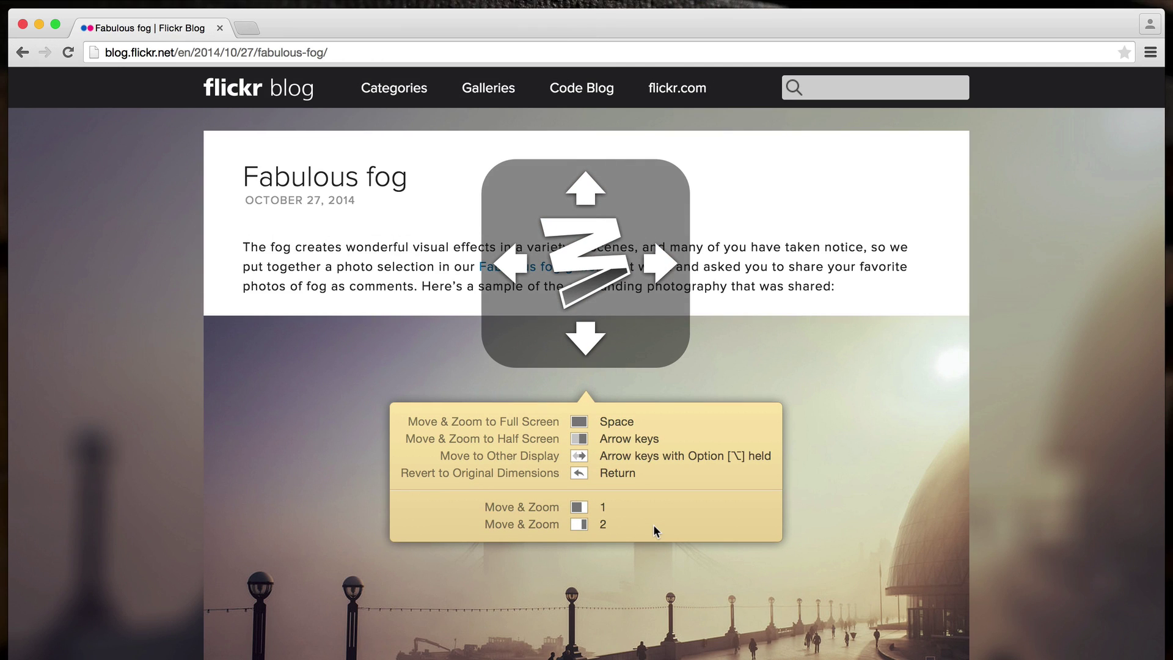
{"action": "key", "text": "2"}
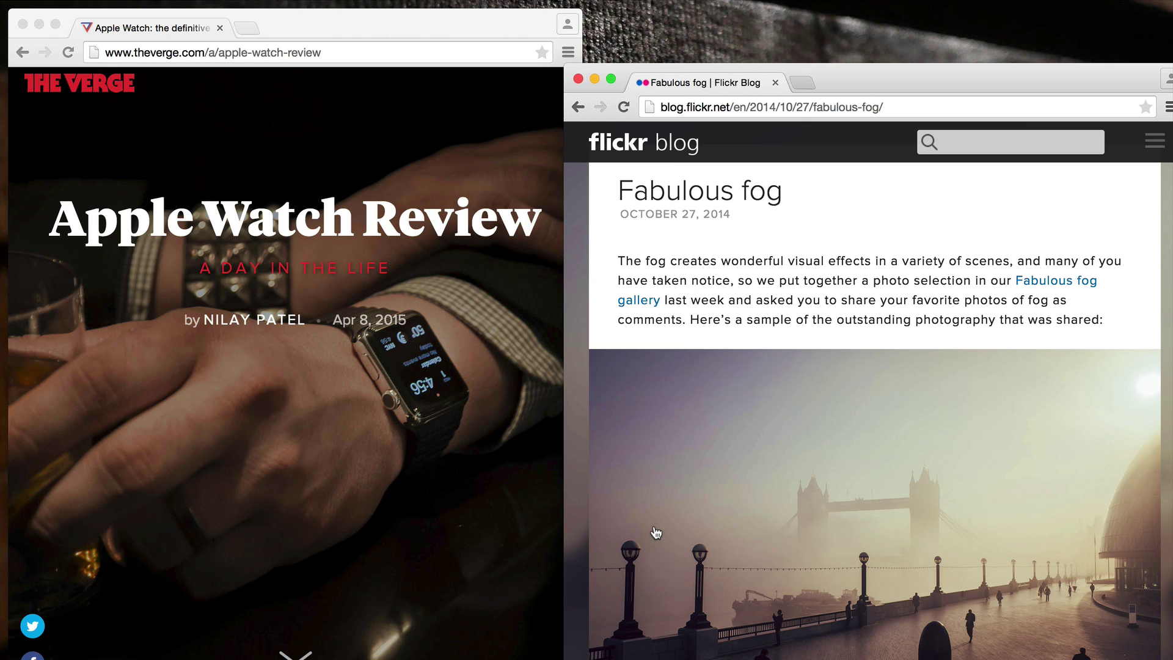
{"action": "key", "text": "ctrl+alt+super+m"}
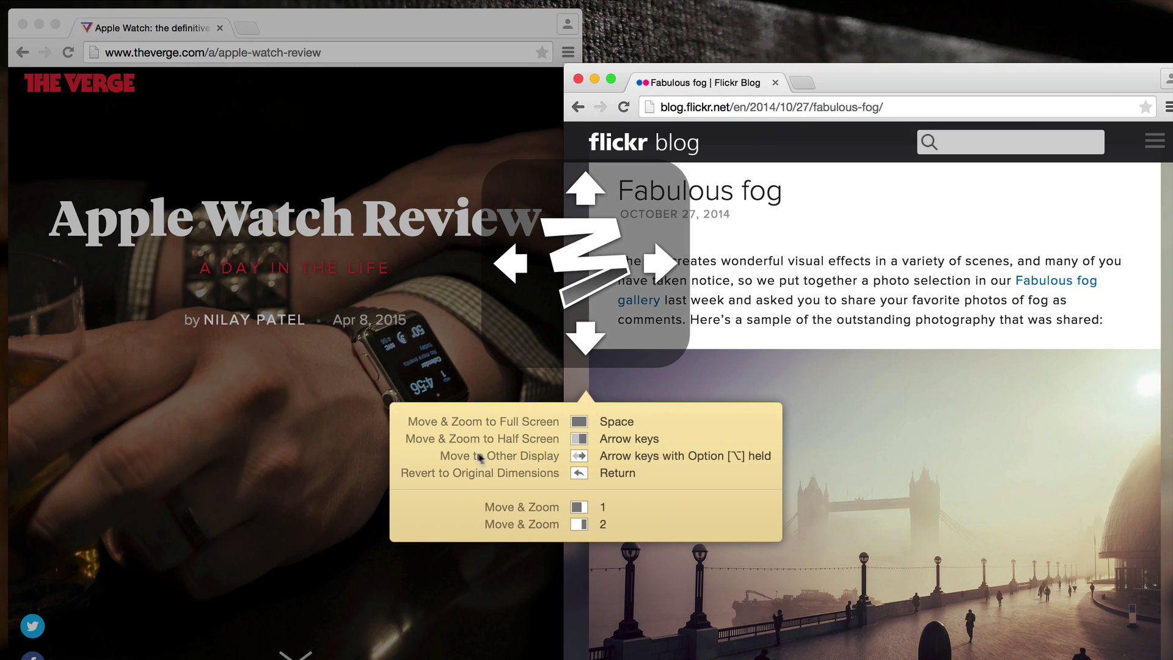
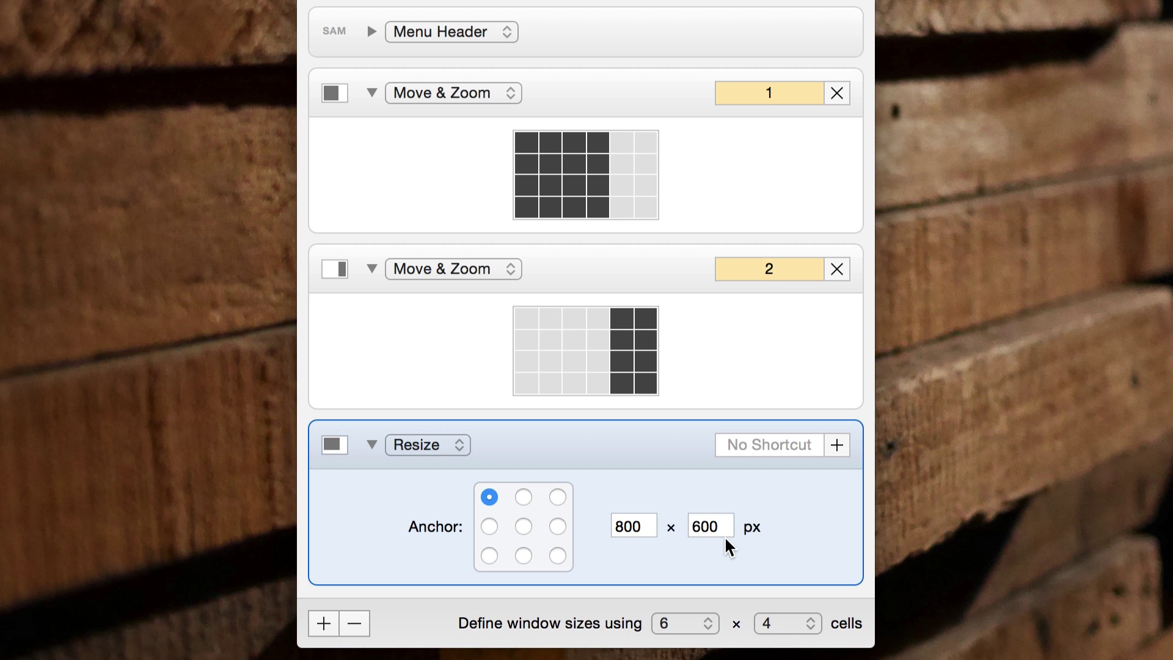
Replace the custom Resize control with two Move & Zoom controls, one covering the middle four full-height columns and one the whole 6 × 4 grid.
{"action": "key", "text": "BackSpace"}
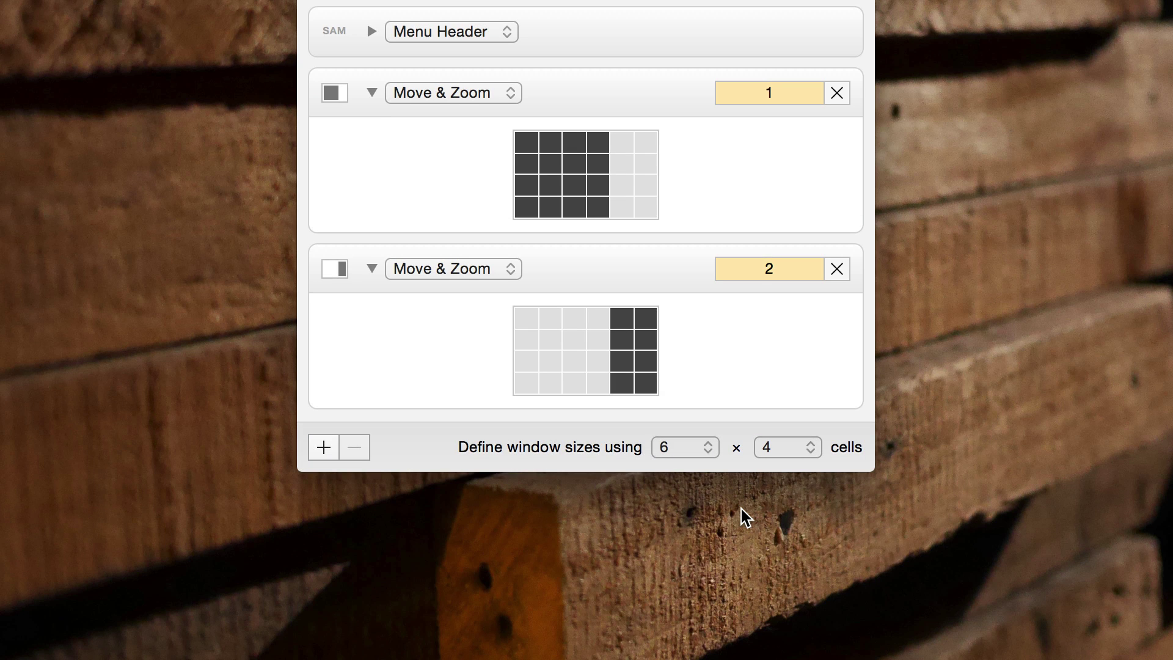
{"action": "left_click", "coordinate": [324, 447]}
{"action": "left_click_drag", "start_coordinate": [547, 489], "coordinate": [616, 550]}
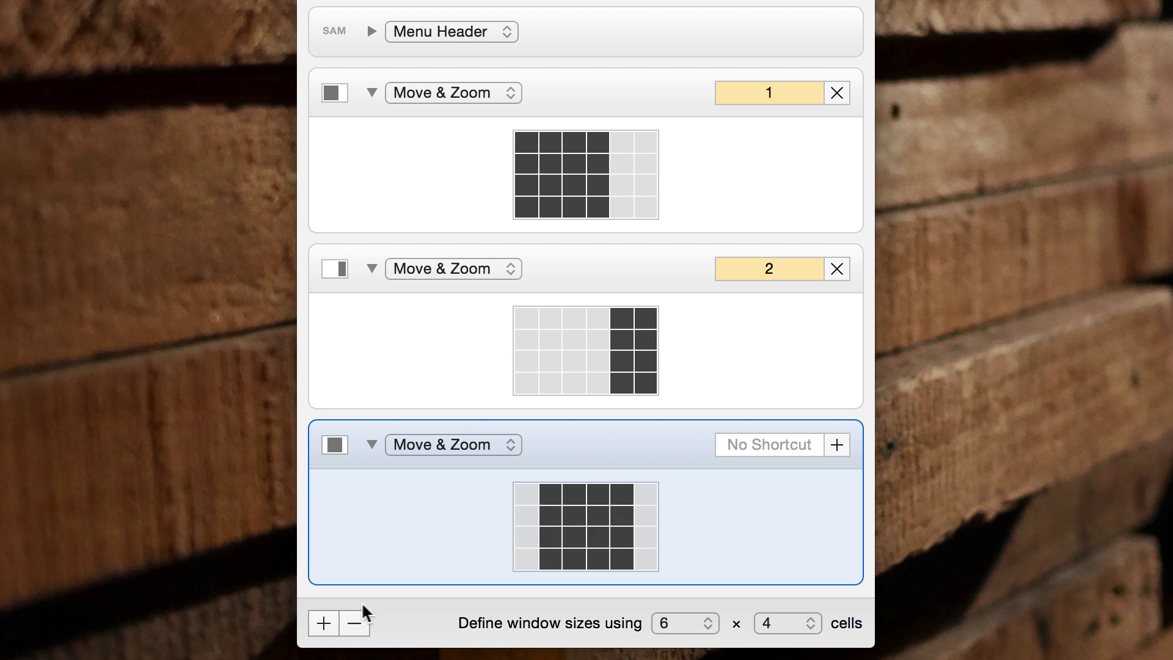
{"action": "left_click", "coordinate": [322, 624]}
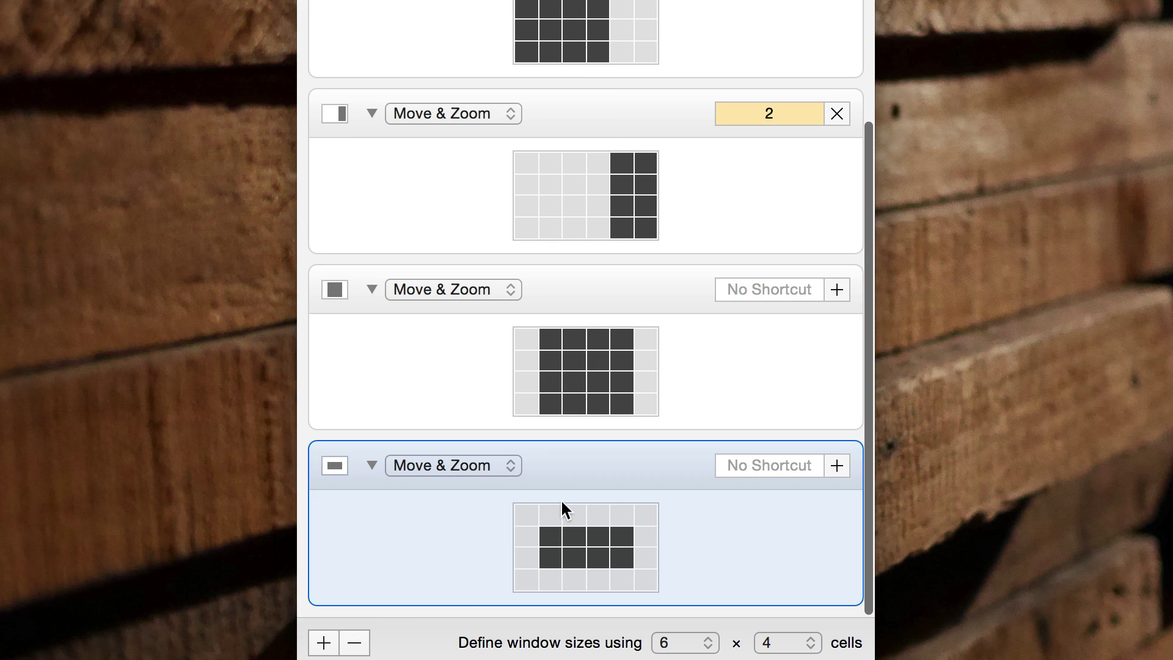
{"action": "left_click_drag", "start_coordinate": [519, 515], "coordinate": [643, 571]}
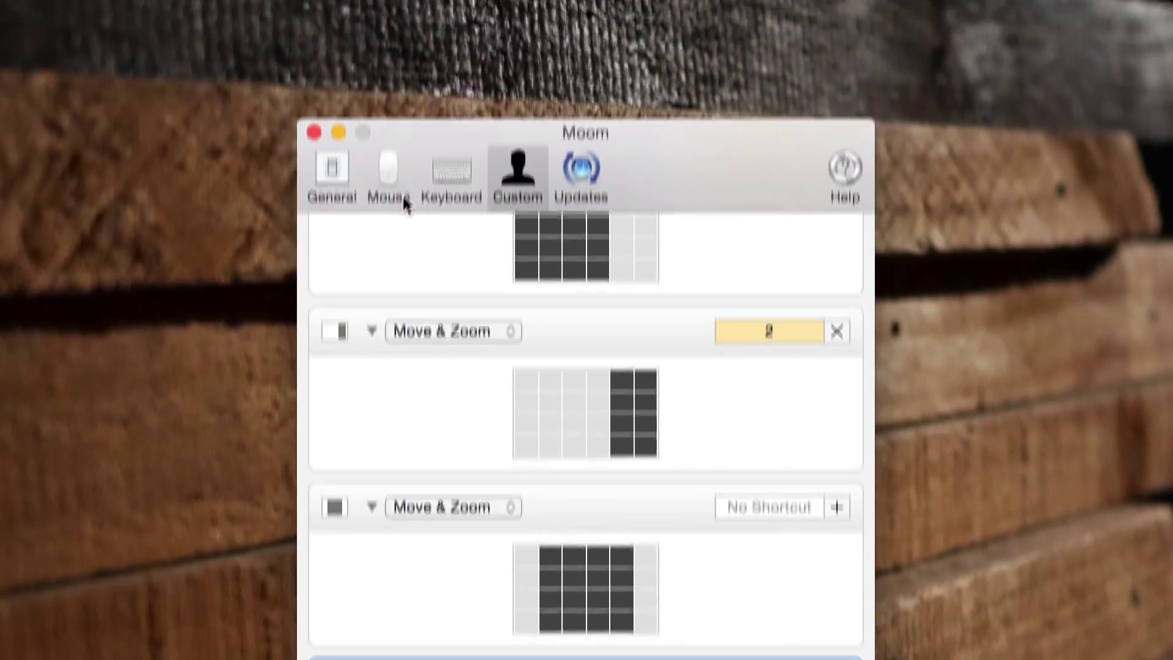
Enable access to custom controls in the Zoom button control settings, and close Moom's settings.
{"action": "left_click", "coordinate": [394, 201]}
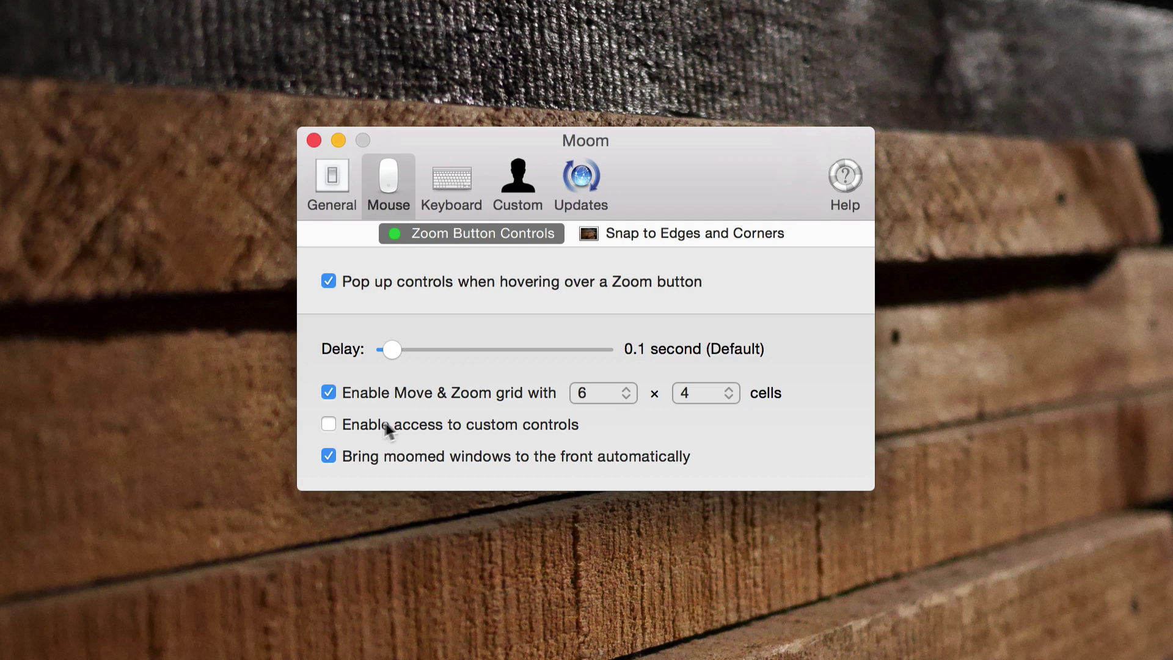
{"action": "left_click", "coordinate": [328, 424]}
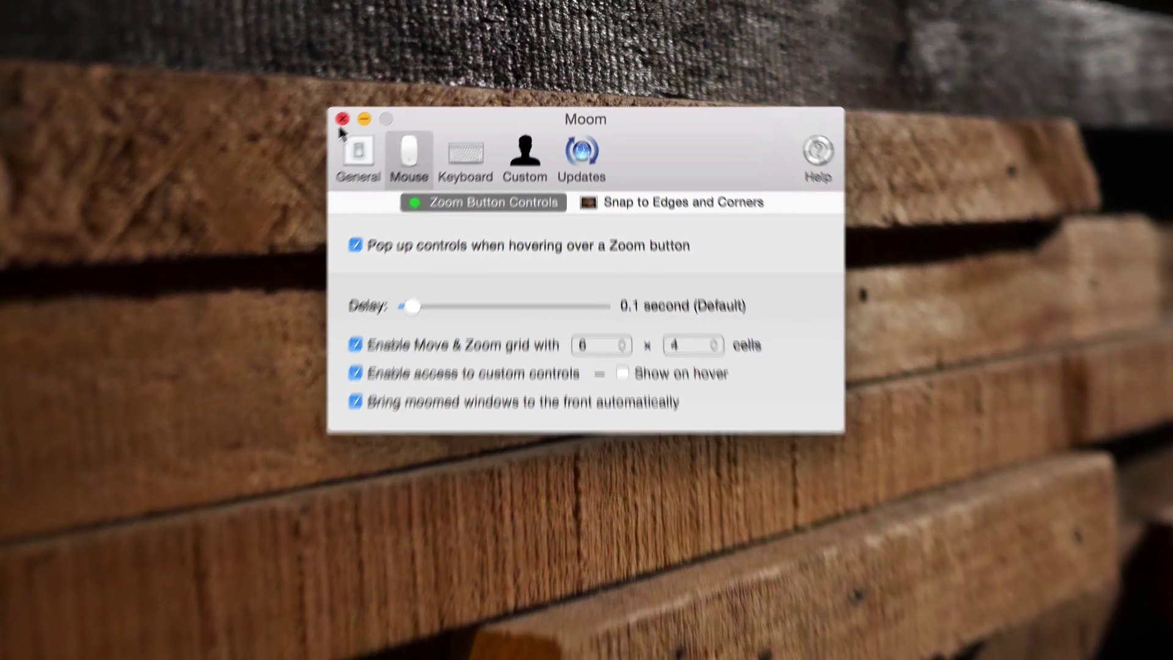
{"action": "left_click", "coordinate": [341, 123]}
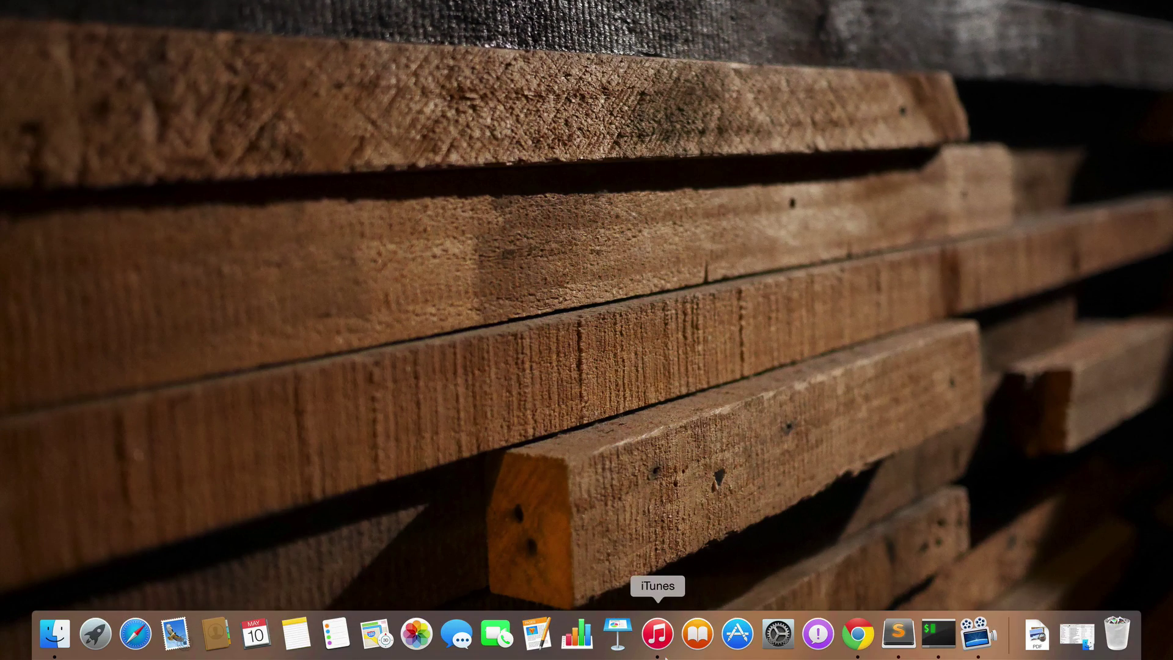
Bring up the Sublime Text and terminal windows, and open the custom controls list from the Sublime Text window's zoom-button controls.
{"action": "left_click", "coordinate": [898, 635]}
{"action": "left_click", "coordinate": [937, 633]}
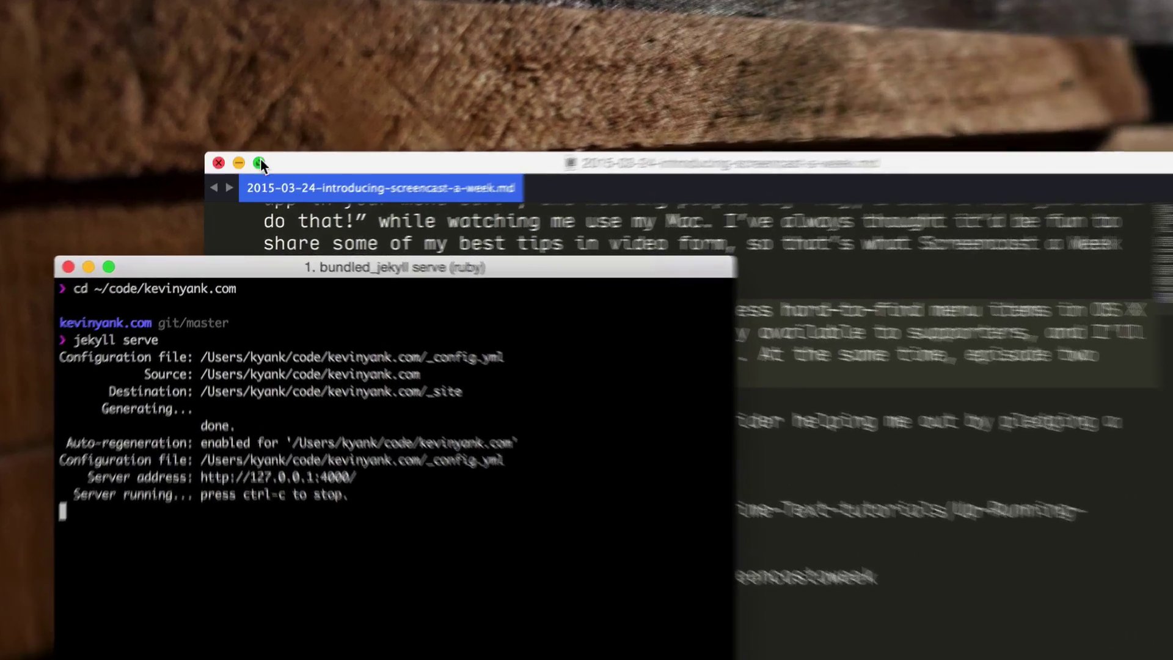
{"action": "mouse_move", "coordinate": [252, 175]}
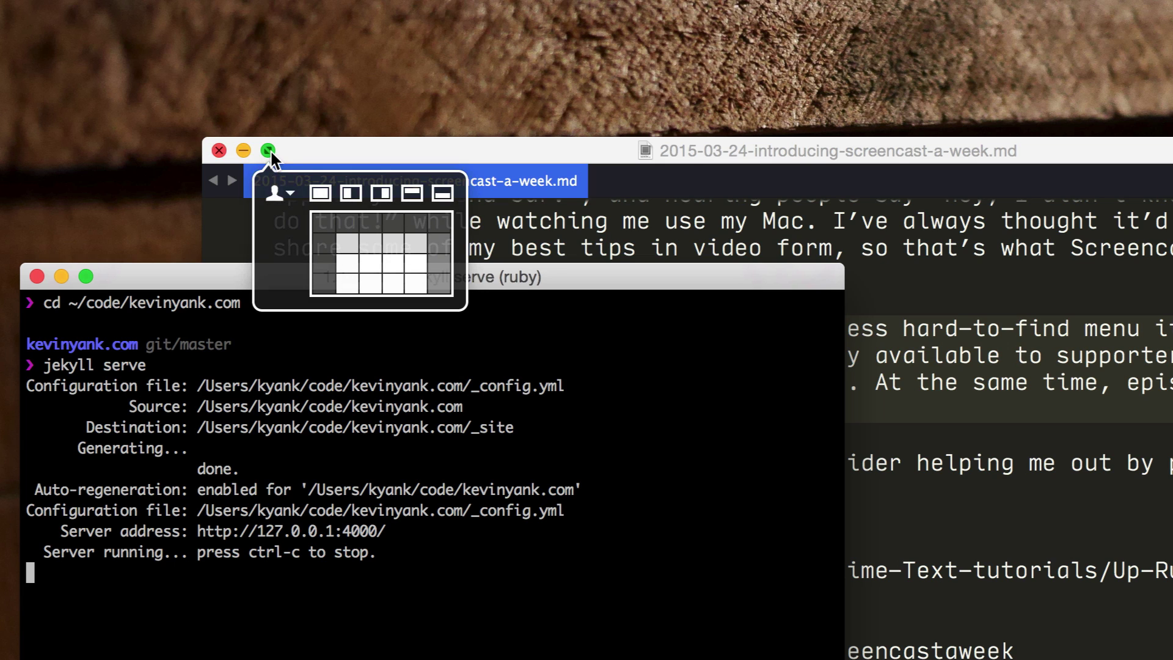
{"action": "left_click", "coordinate": [291, 195]}
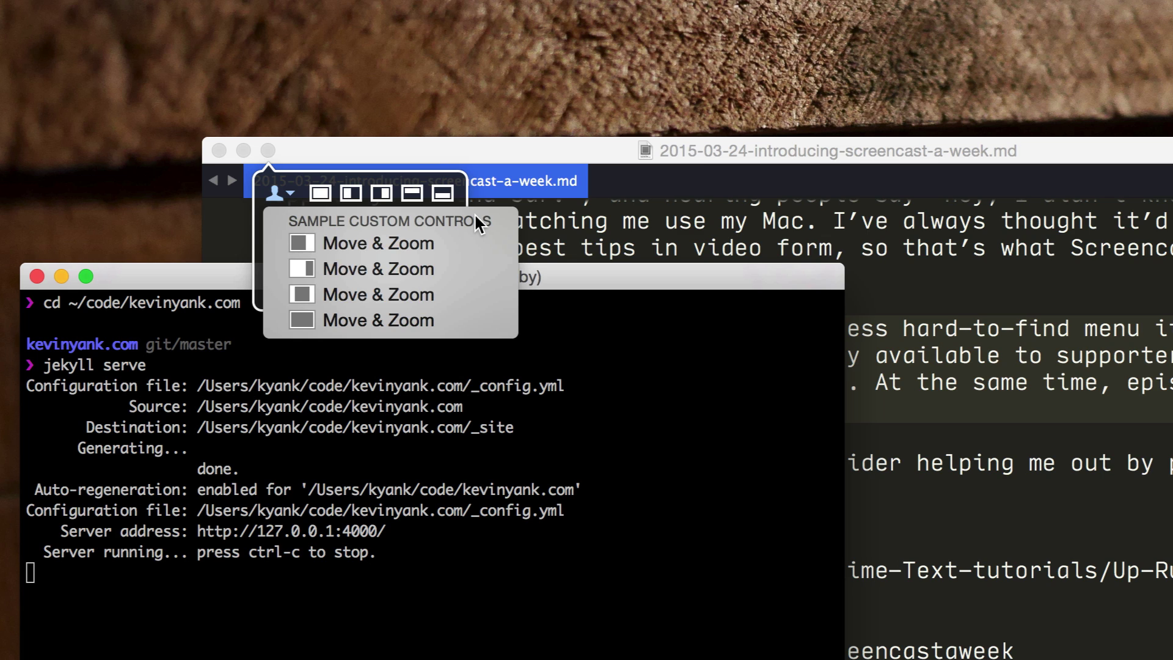
Change the custom controls' menu header title to "Custom Controls" in Moom's settings, and close the settings.
{"action": "key", "text": "super+space"}
{"action": "type", "text": "moom"}
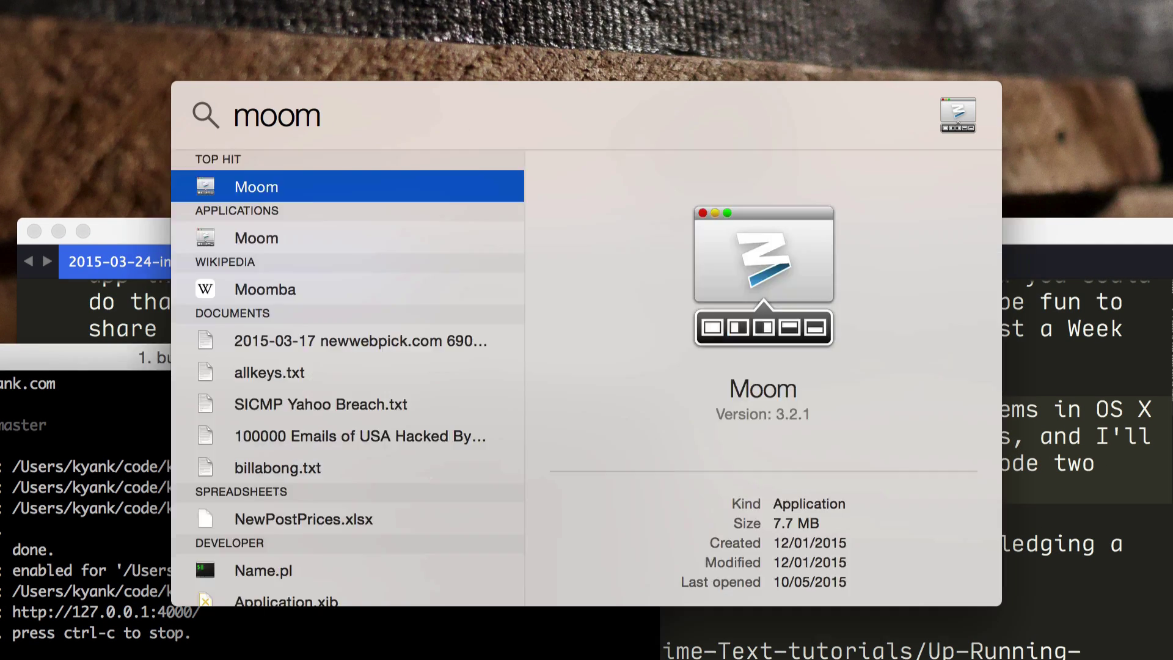
{"action": "key", "text": "Return"}
{"action": "left_click", "coordinate": [498, 118]}
{"action": "scroll", "coordinate": [460, 169], "scroll_direction": "up", "scroll_amount": 5}
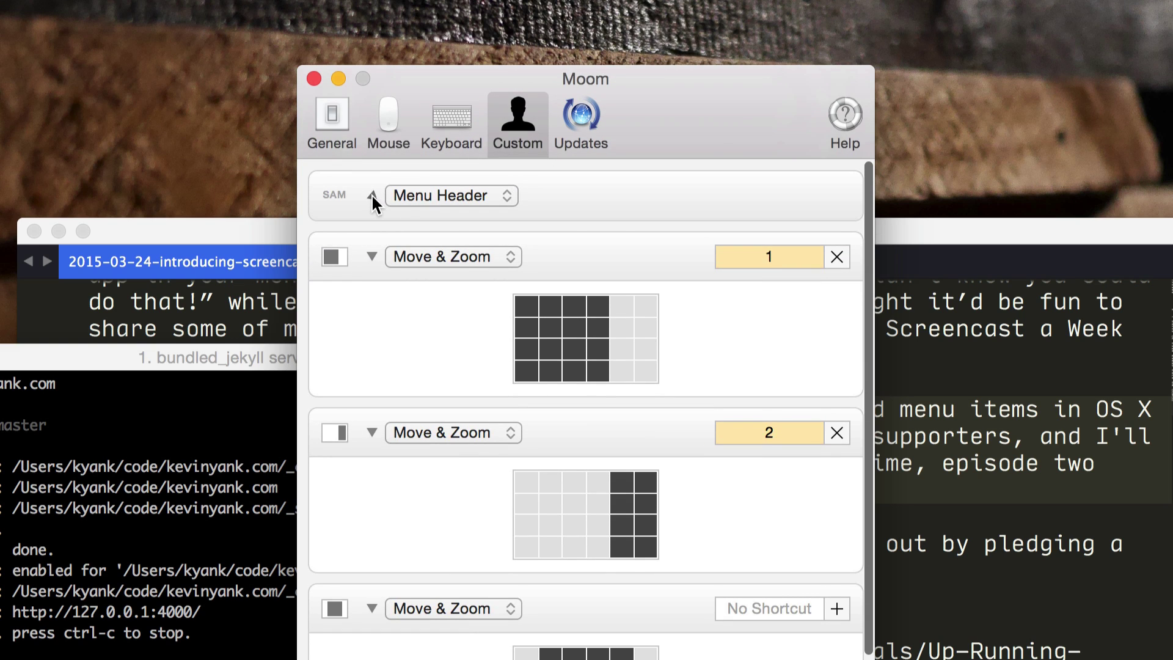
{"action": "left_click", "coordinate": [371, 194]}
{"action": "left_click", "coordinate": [473, 251]}
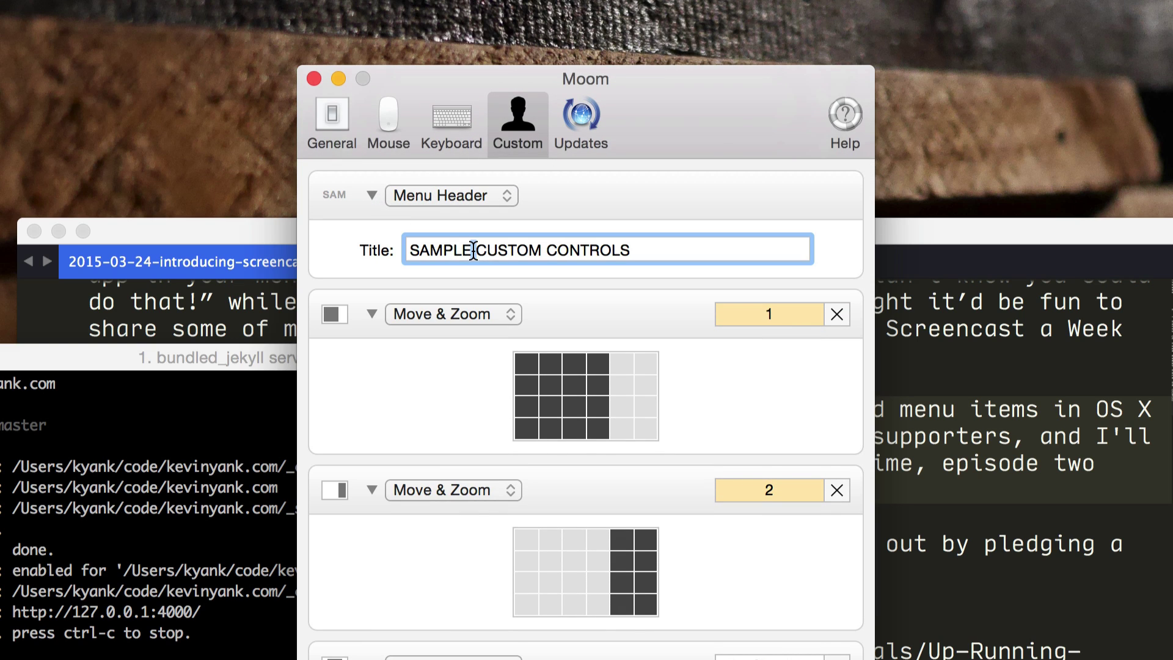
{"action": "key", "text": "super+a"}
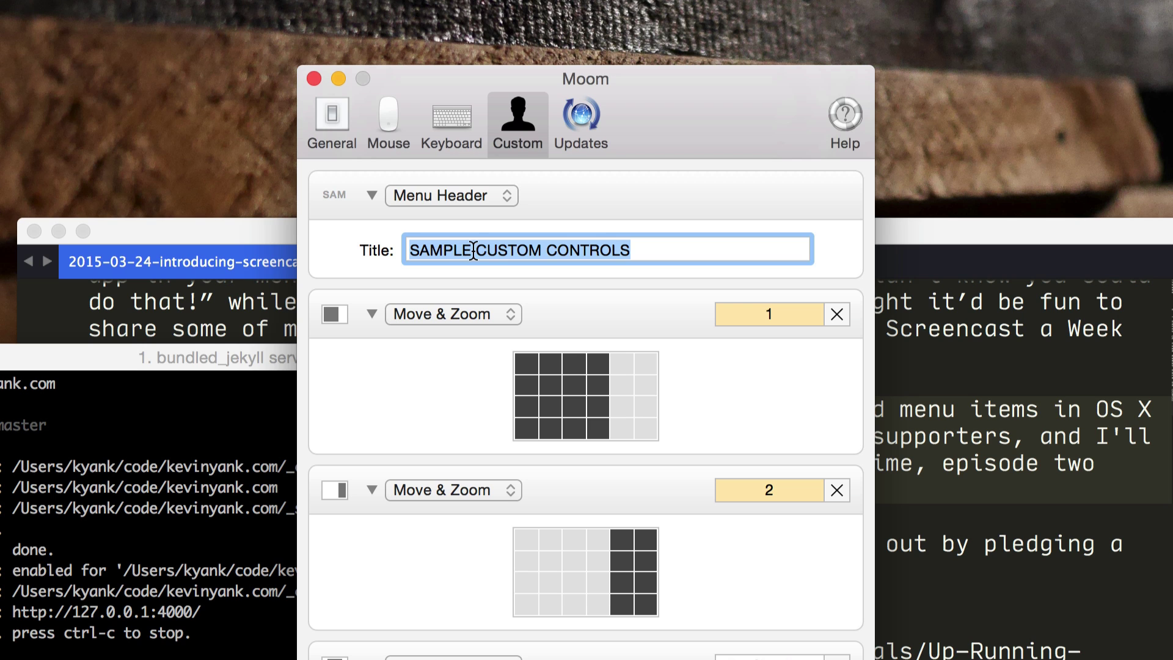
{"action": "type", "text": "Custom Control"}
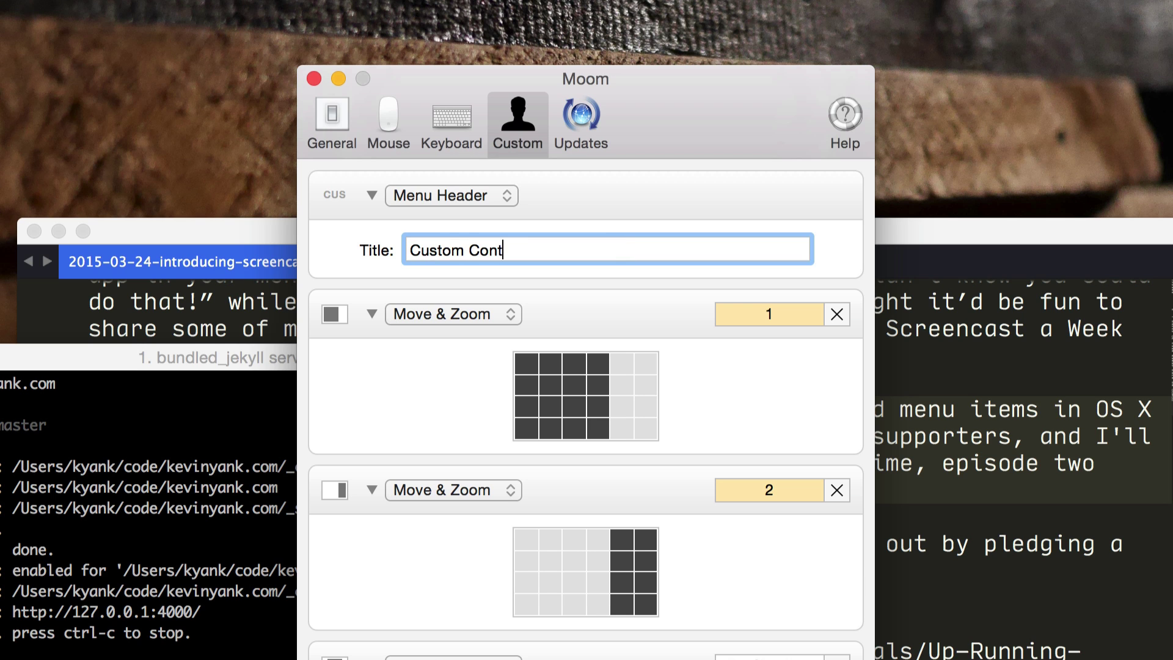
{"action": "type", "text": "s"}
{"action": "key", "text": "super+w"}
Using the custom controls list, place the Sublime Text window in the left four columns and the terminal window in the right two.
{"action": "mouse_move", "coordinate": [83, 231]}
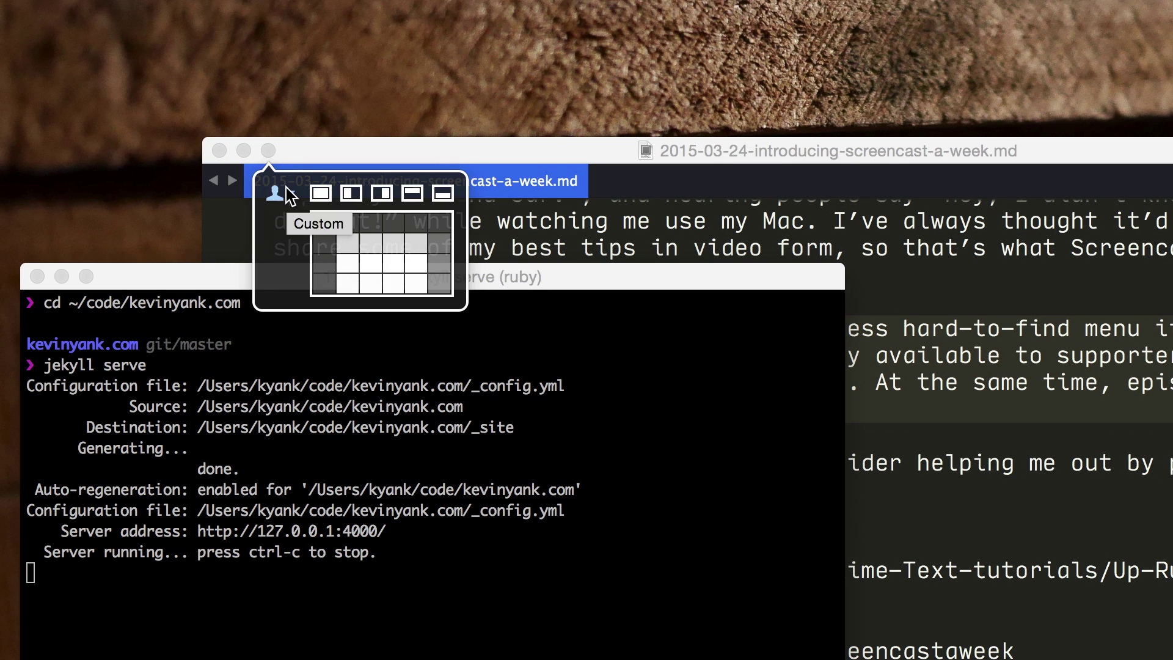
{"action": "left_click", "coordinate": [289, 194]}
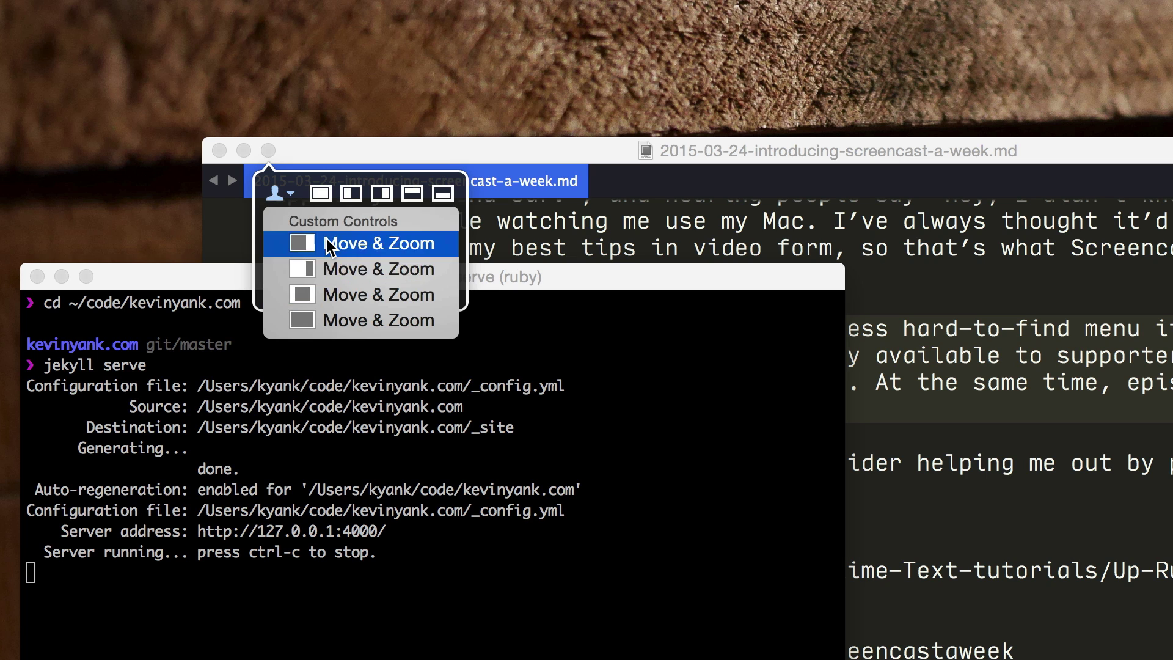
{"action": "left_click", "coordinate": [328, 244]}
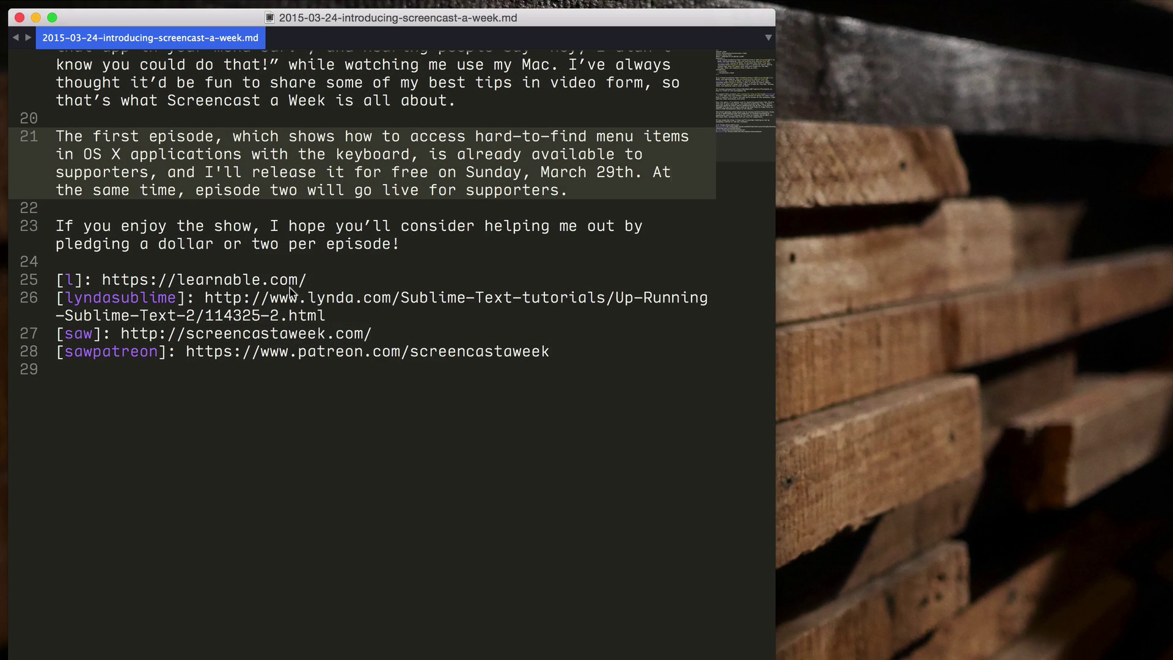
{"action": "key", "text": "super+Tab"}
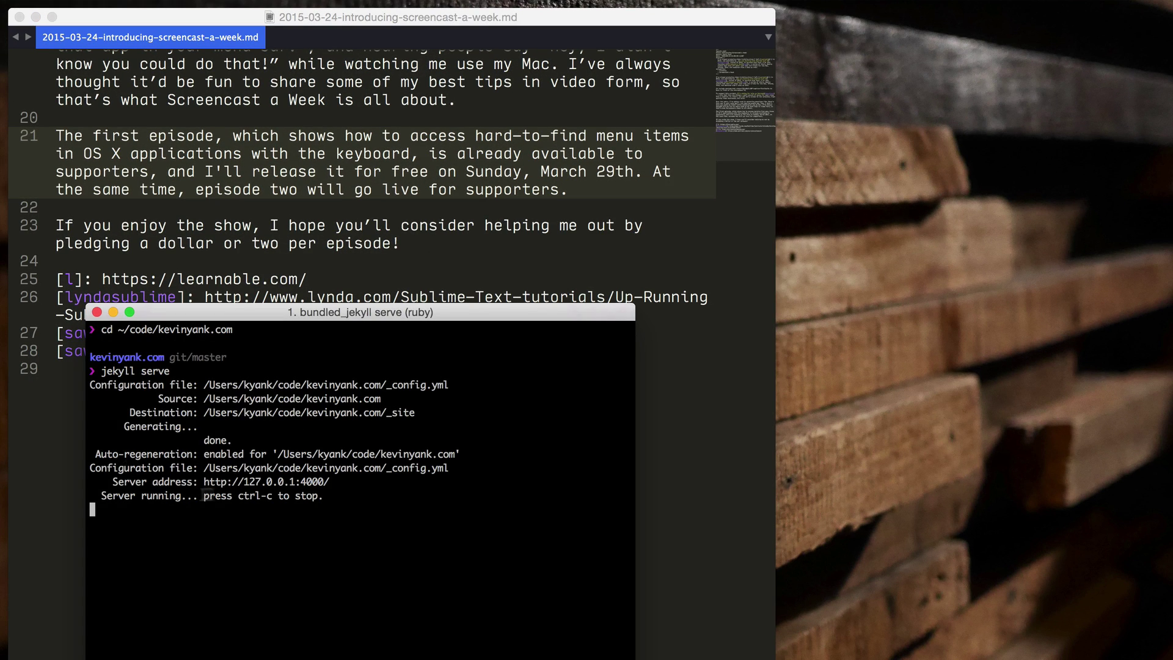
{"action": "mouse_move", "coordinate": [127, 307]}
{"action": "left_click", "coordinate": [136, 340]}
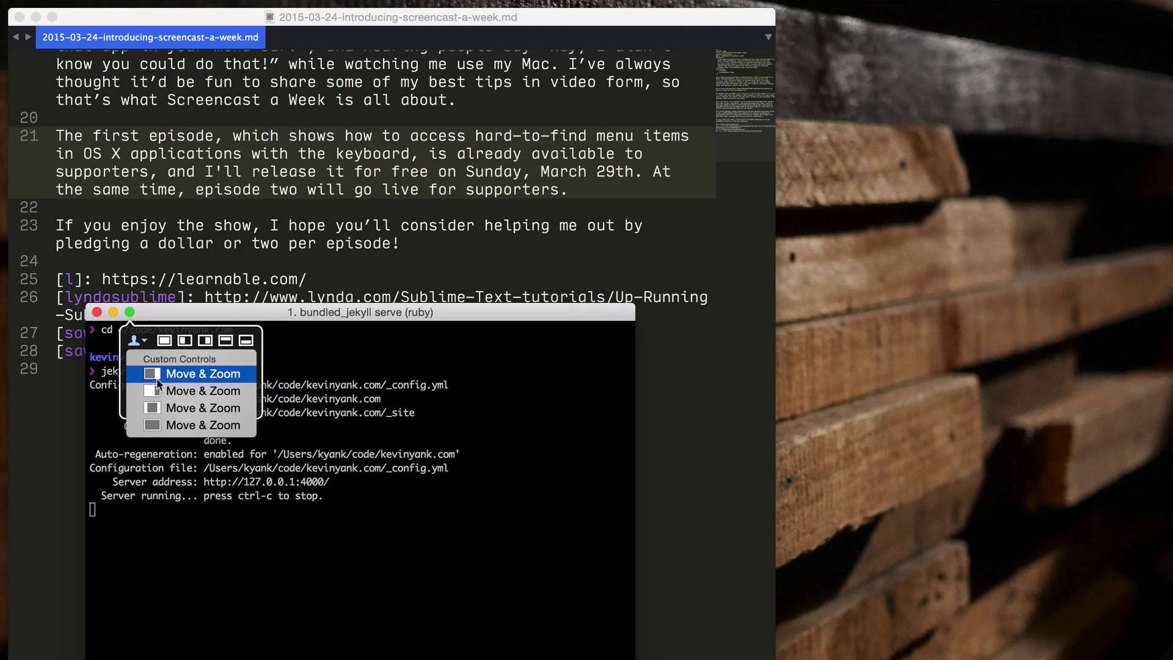
{"action": "left_click", "coordinate": [152, 393]}
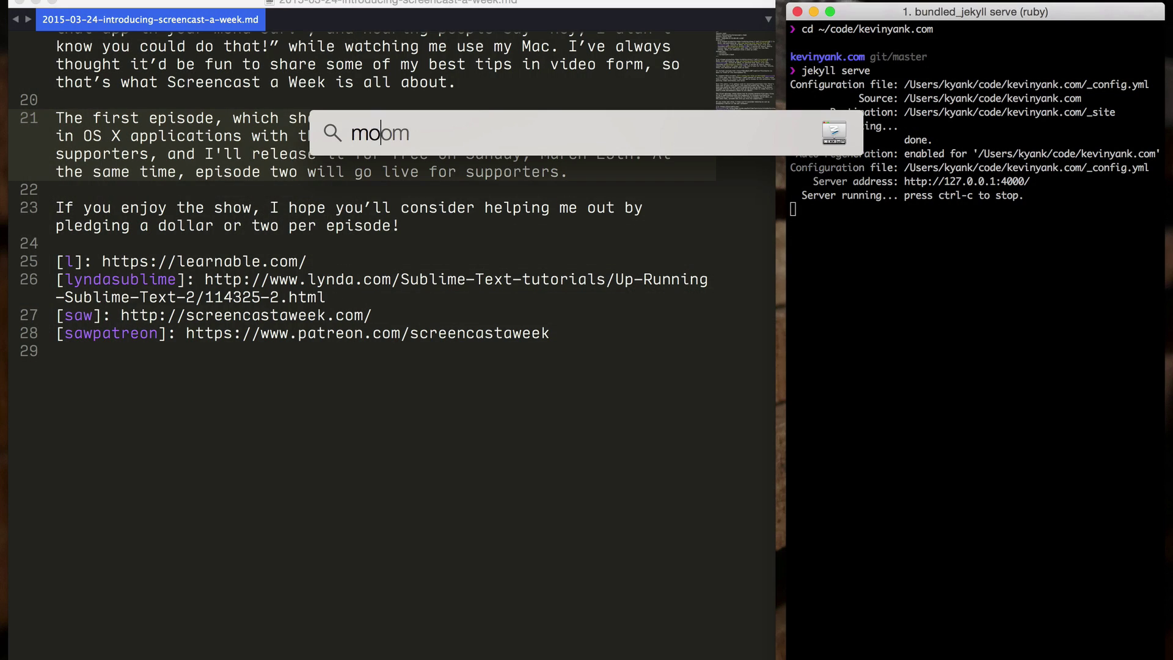
Check the custom controls' shortcuts, and use 1 and 2 in keyboard control to move the terminal to the left four columns and back.
{"action": "key", "text": "Return"}
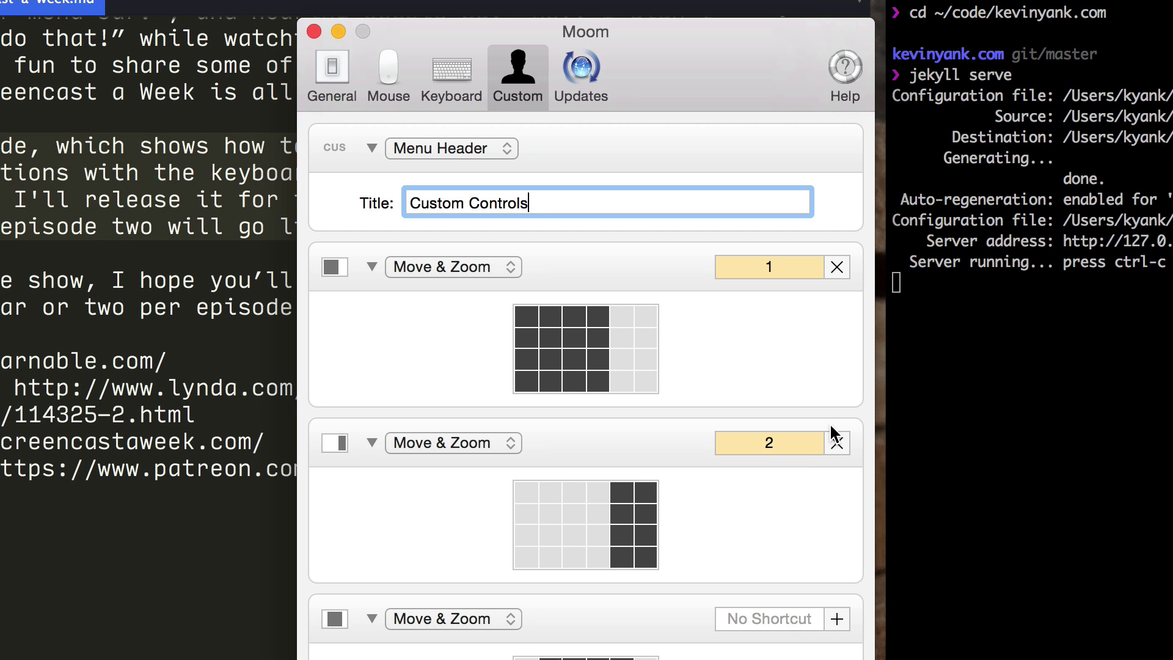
{"action": "left_click", "coordinate": [313, 33]}
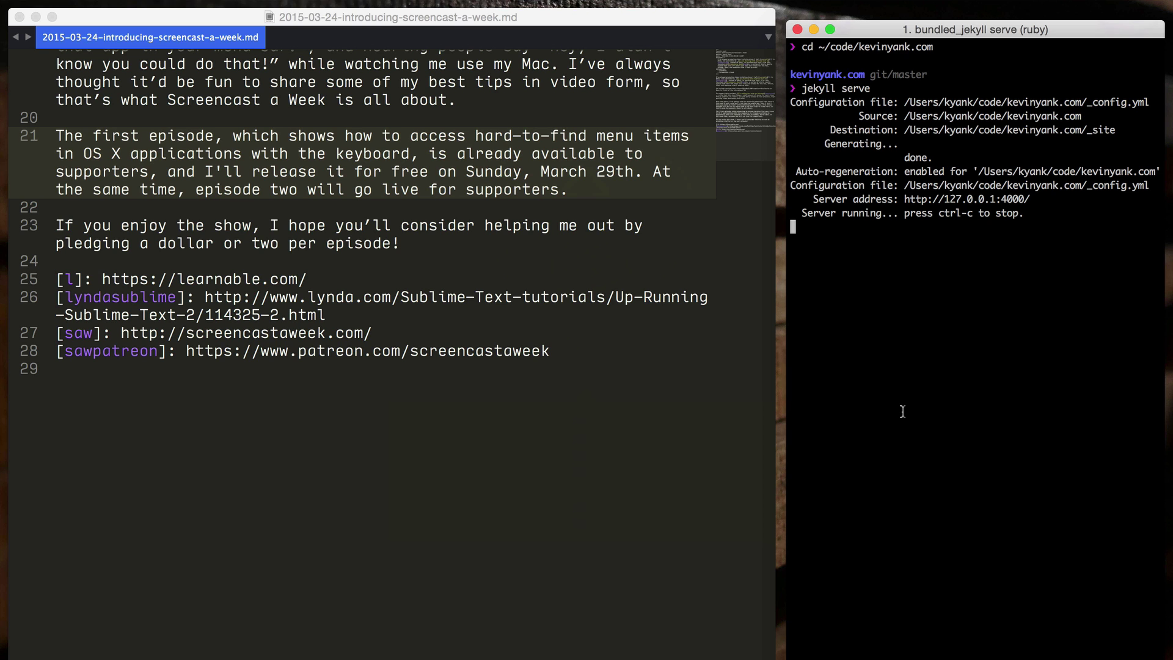
{"action": "key", "text": "ctrl+super+m"}
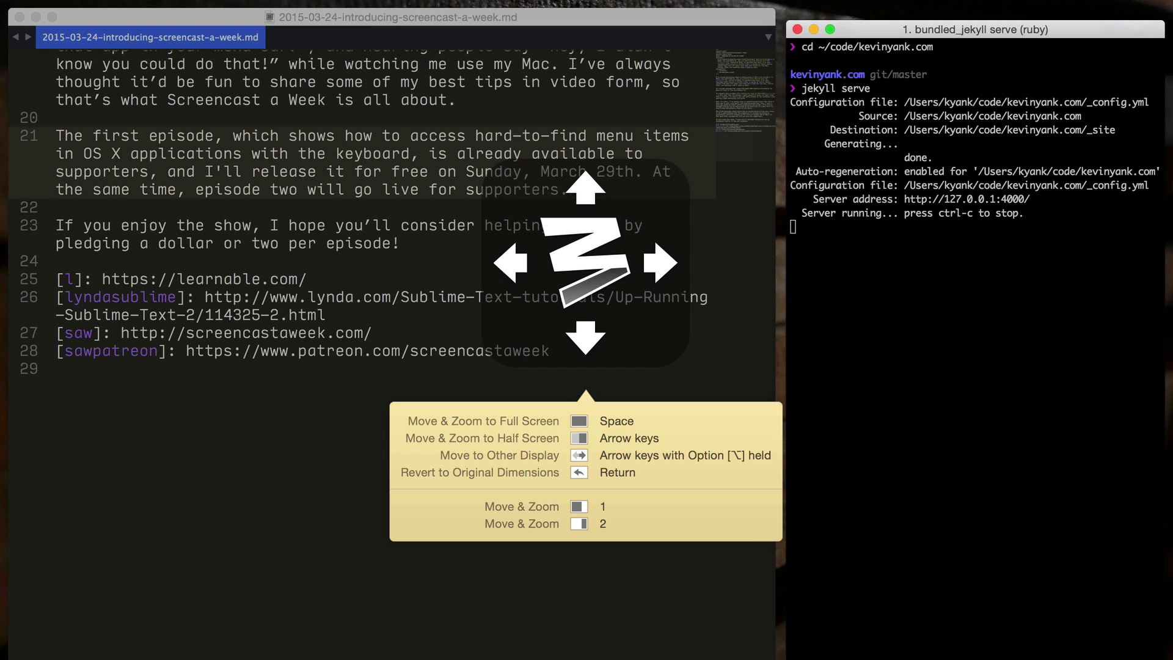
{"action": "key", "text": "1"}
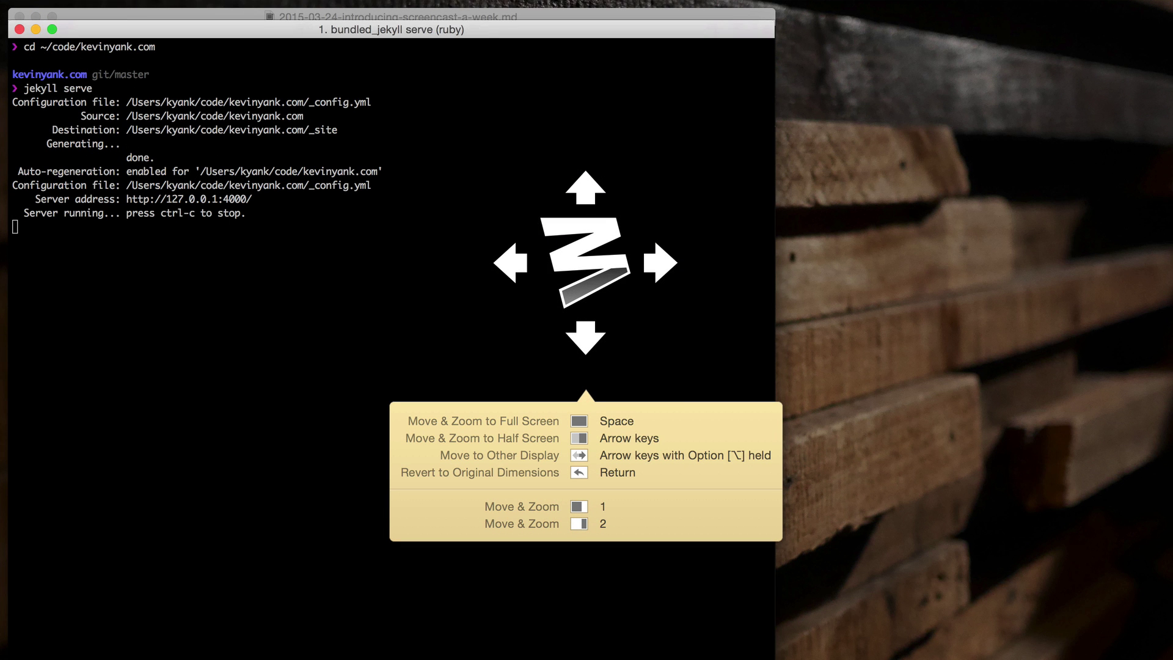
{"action": "key", "text": "2"}
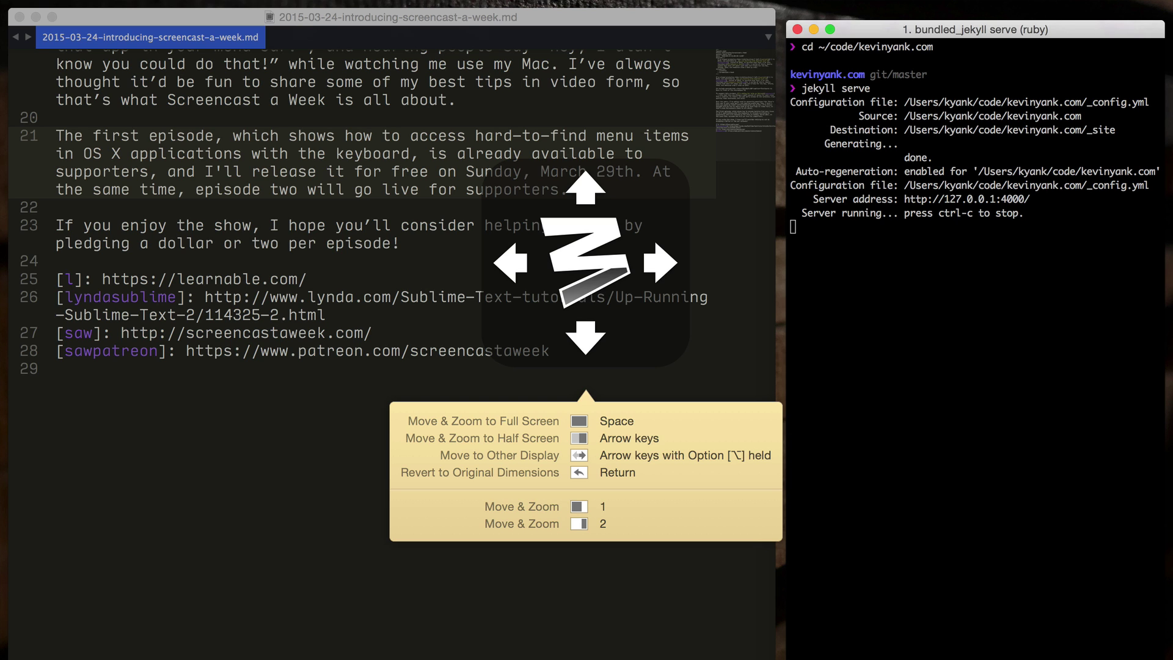
{"action": "key", "text": "Escape"}
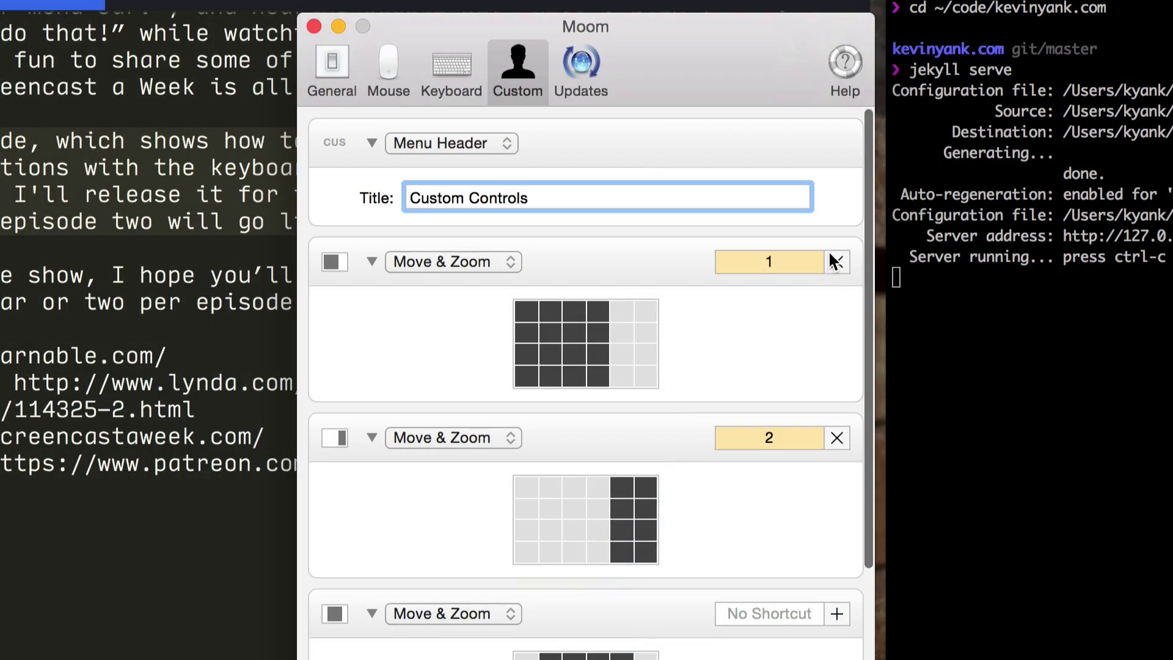
Replace shortcuts 1 and 2 with Control-Option-Command-Left for the left four-column control and Control-Option-Command-Right for the right two-column control.
{"action": "left_click", "coordinate": [835, 262]}
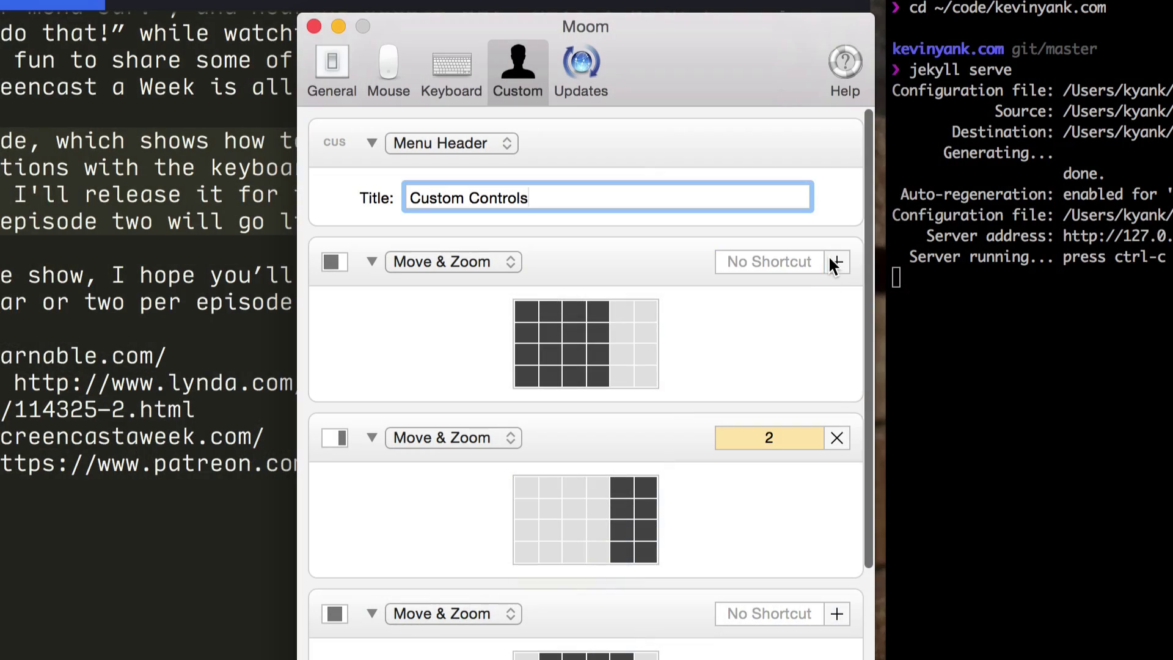
{"action": "left_click", "coordinate": [836, 437]}
{"action": "left_click", "coordinate": [757, 262]}
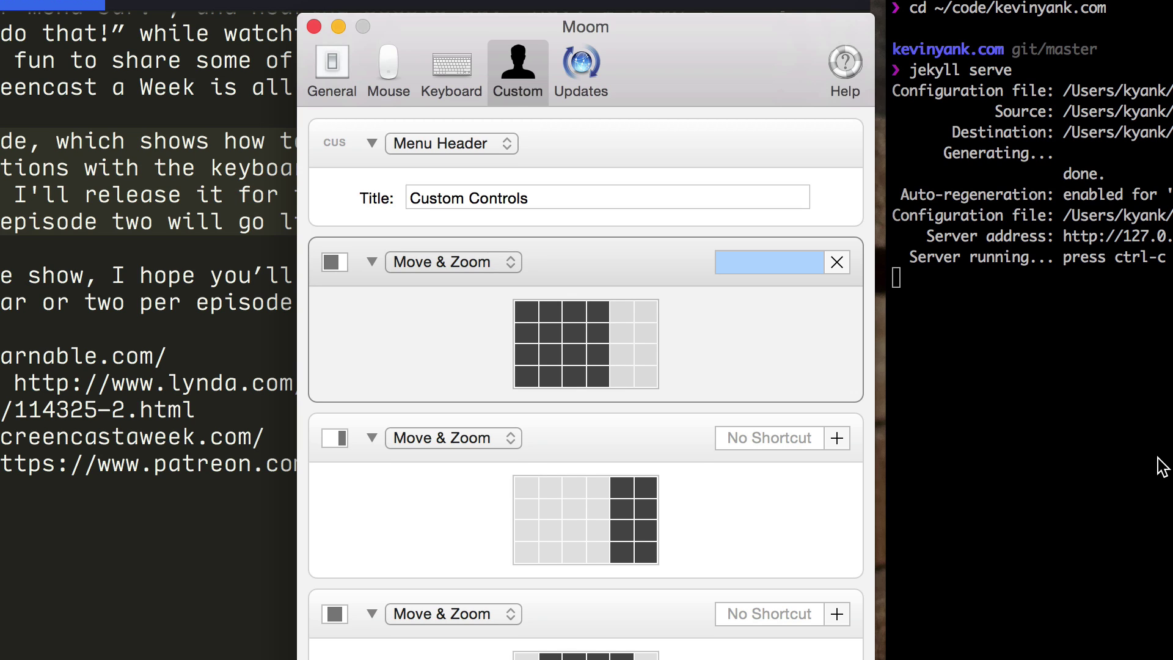
{"action": "key", "text": "ctrl+alt+super+Left"}
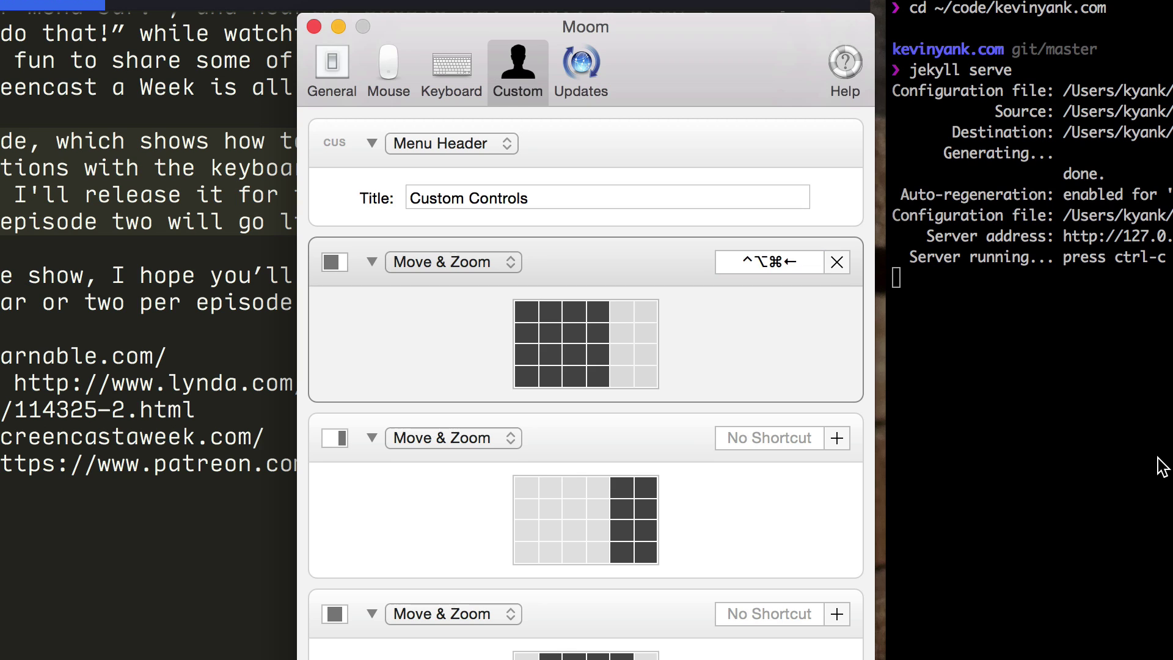
{"action": "left_click", "coordinate": [765, 437]}
{"action": "key", "text": "ctrl+alt+super+Right"}
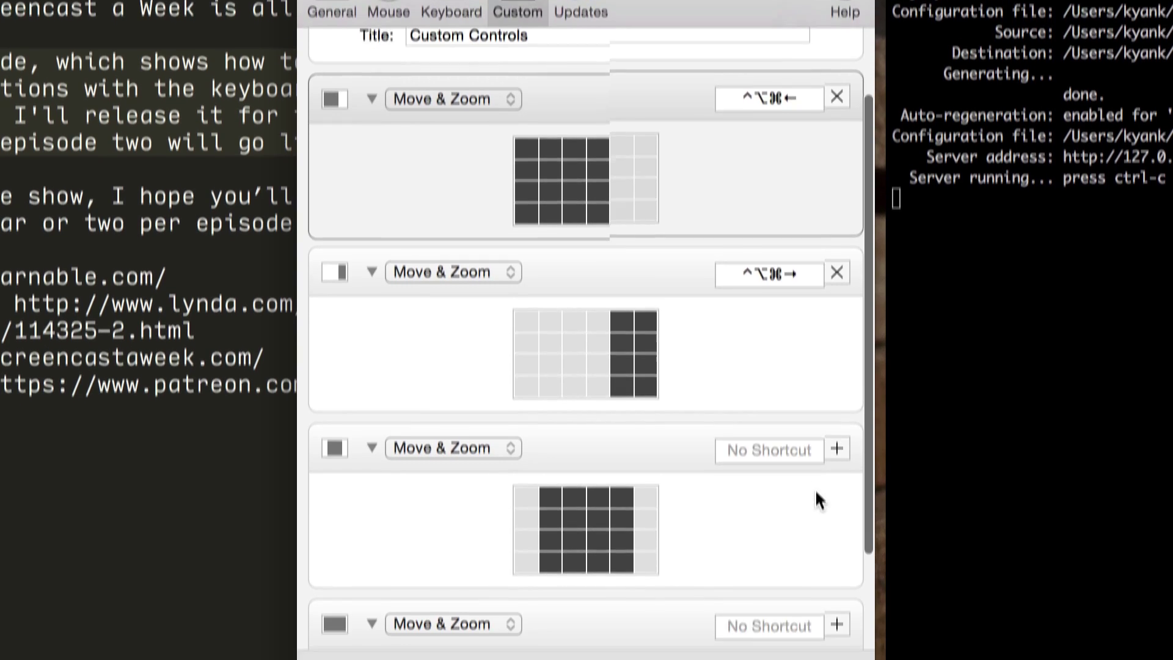
Assign Control-Option-Command-Down to the middle four-column control and Control-Option-Command-Up to the full-grid control, and close the settings.
{"action": "scroll", "coordinate": [793, 519], "scroll_direction": "down", "scroll_amount": 5}
{"action": "left_click", "coordinate": [775, 616]}
{"action": "key", "text": "ctrl+alt+super+Down"}
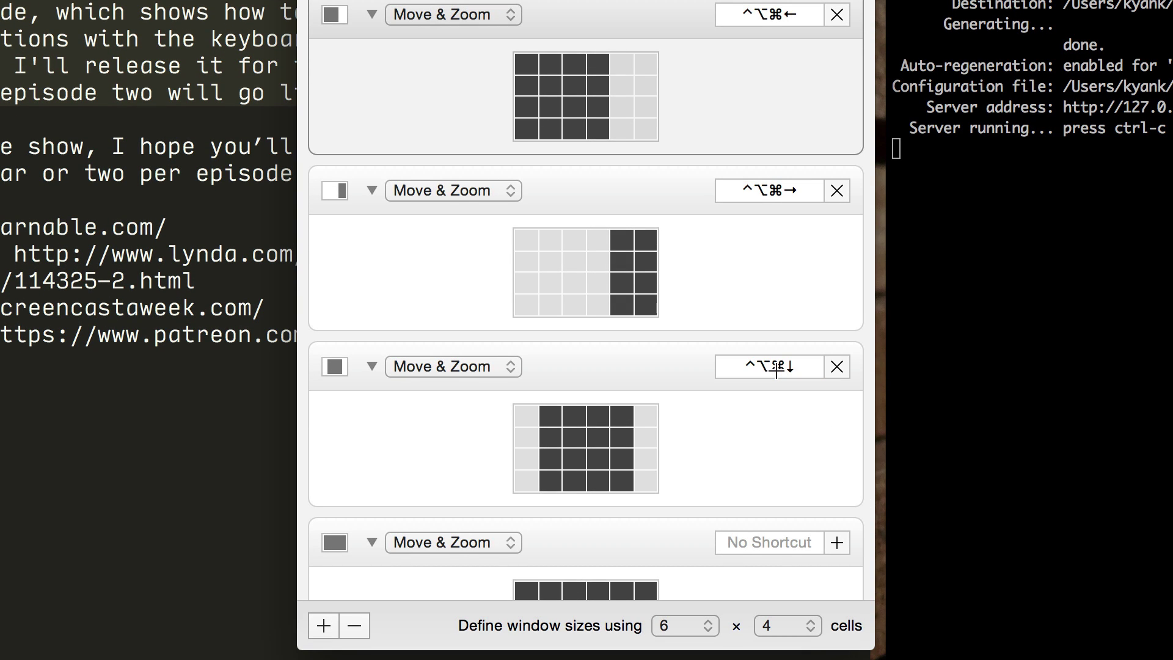
{"action": "scroll", "coordinate": [778, 375], "scroll_direction": "down", "scroll_amount": 3}
{"action": "left_click", "coordinate": [764, 447]}
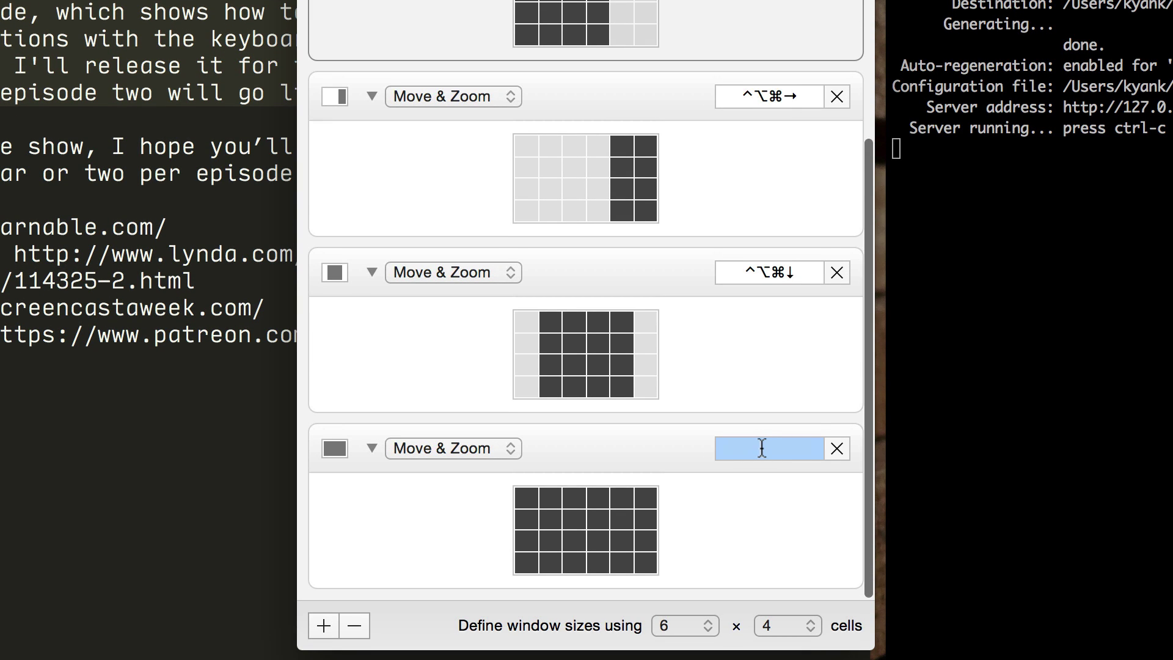
{"action": "key", "text": "ctrl+alt+super+Up"}
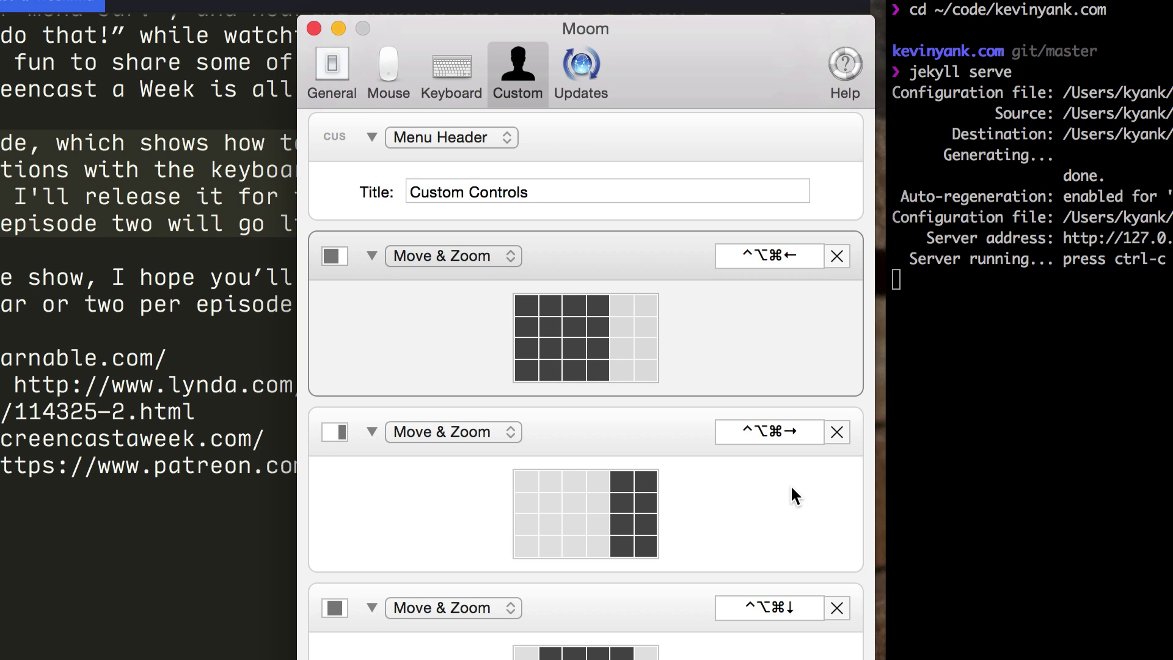
{"action": "left_click", "coordinate": [314, 28]}
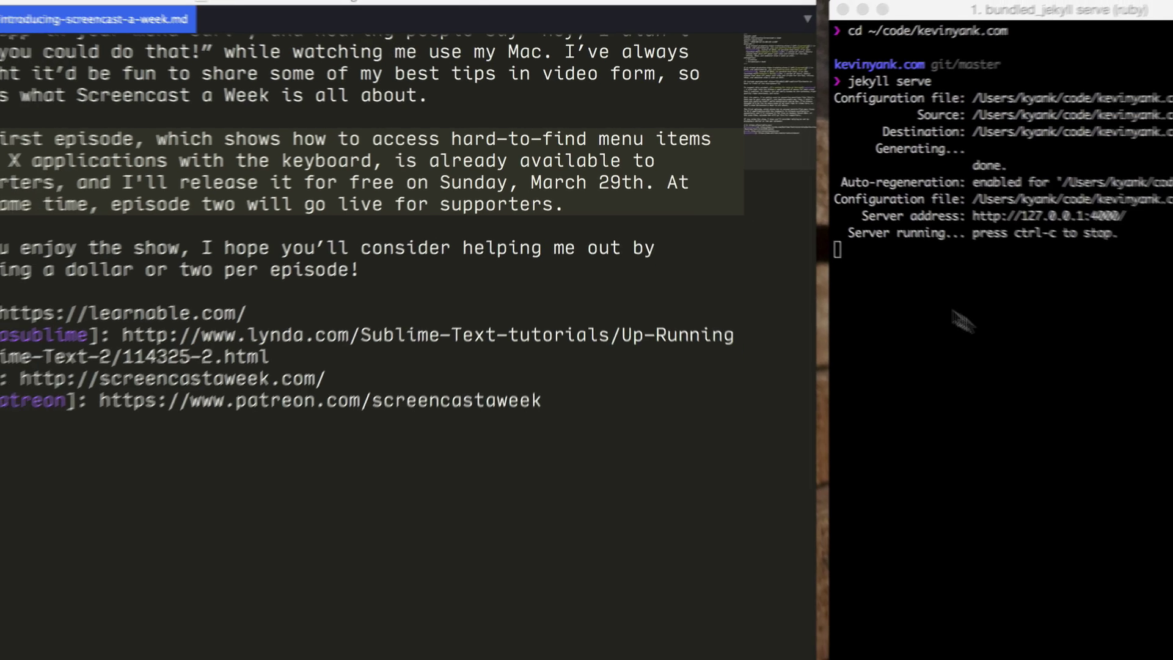
Move the terminal window to the left four columns and back to the right two using the new global shortcuts.
{"action": "left_click", "coordinate": [1041, 393]}
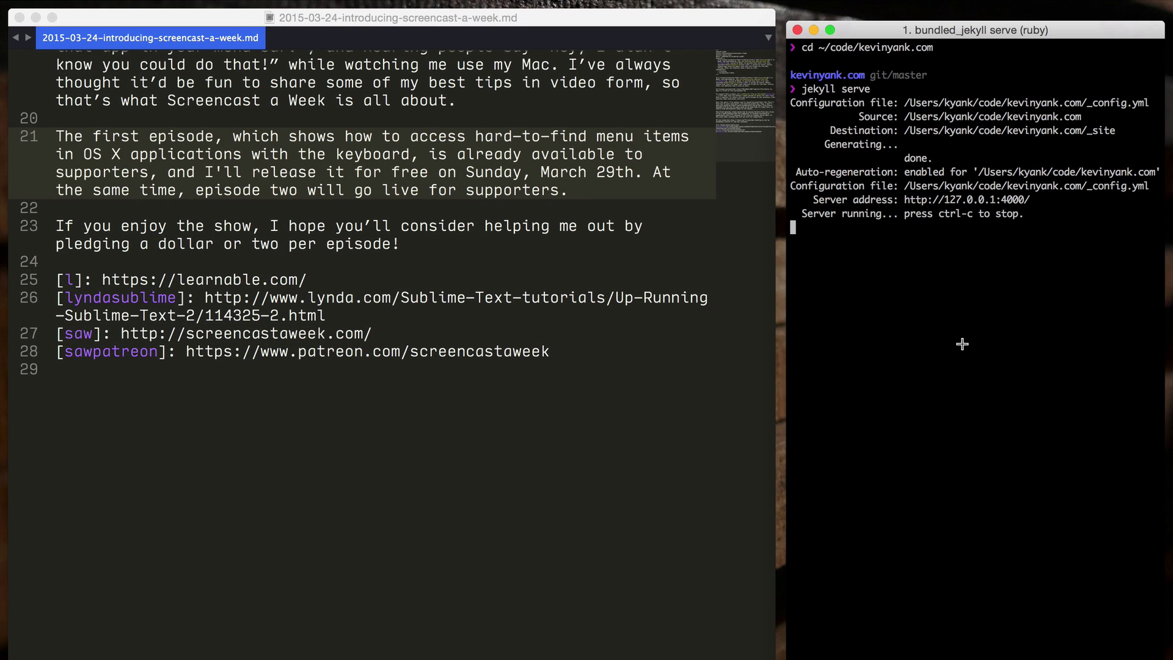
{"action": "key", "text": "Left"}
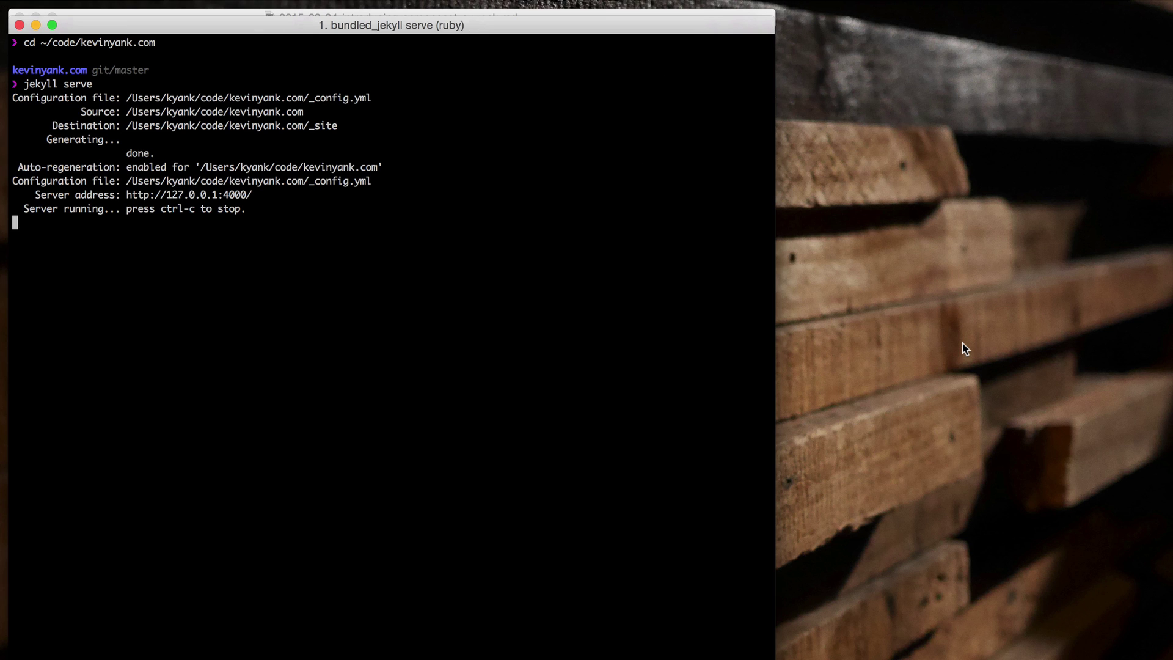
{"action": "key", "text": "Right"}
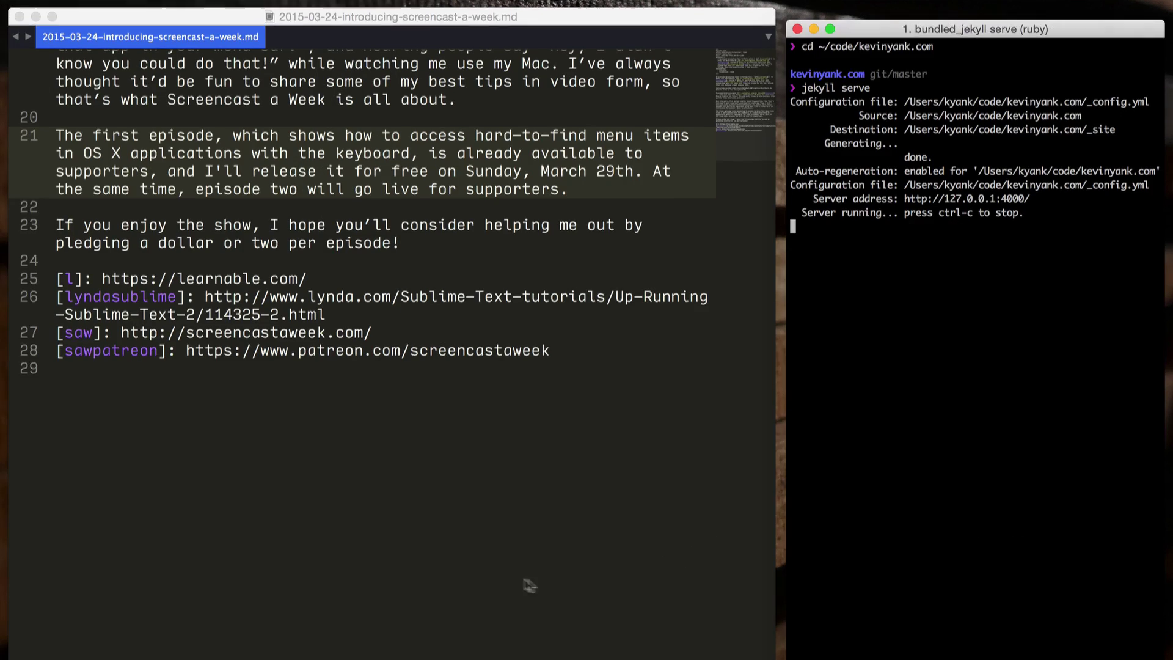
Switch to Google Chrome, close the Flickr Blog window, and move The Verge window to the middle four columns and on to the right two.
{"action": "mouse_move", "coordinate": [946, 657]}
{"action": "left_click", "coordinate": [858, 653]}
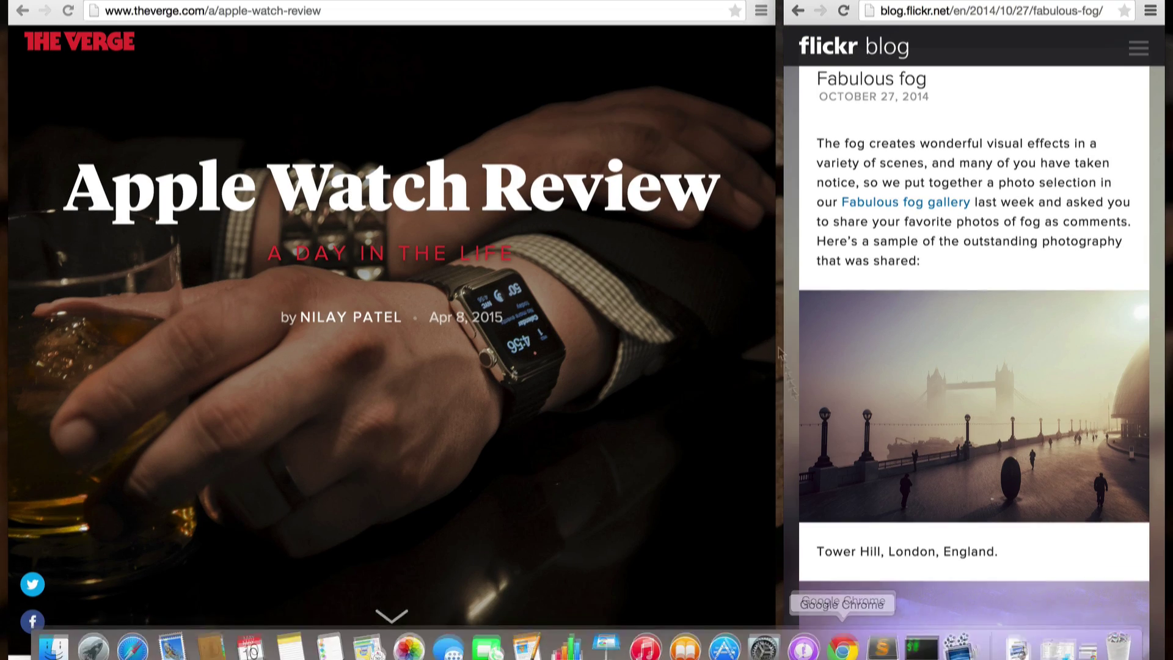
{"action": "left_click", "coordinate": [797, 23]}
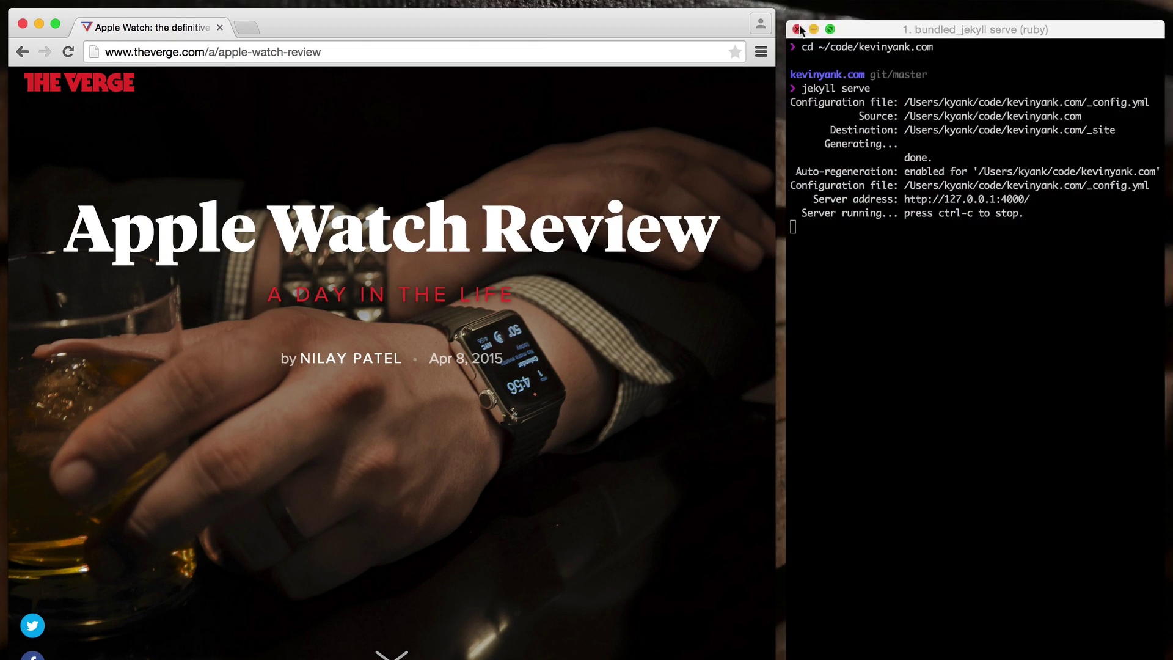
{"action": "key", "text": "super+alt+c"}
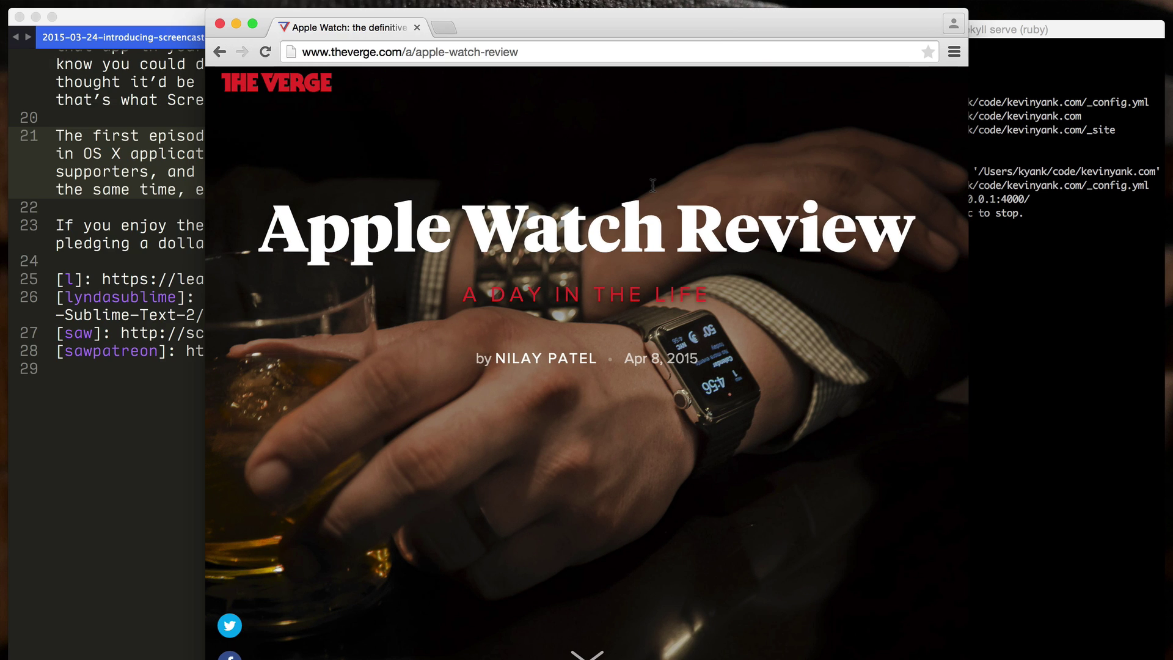
{"action": "key", "text": "super+alt+f"}
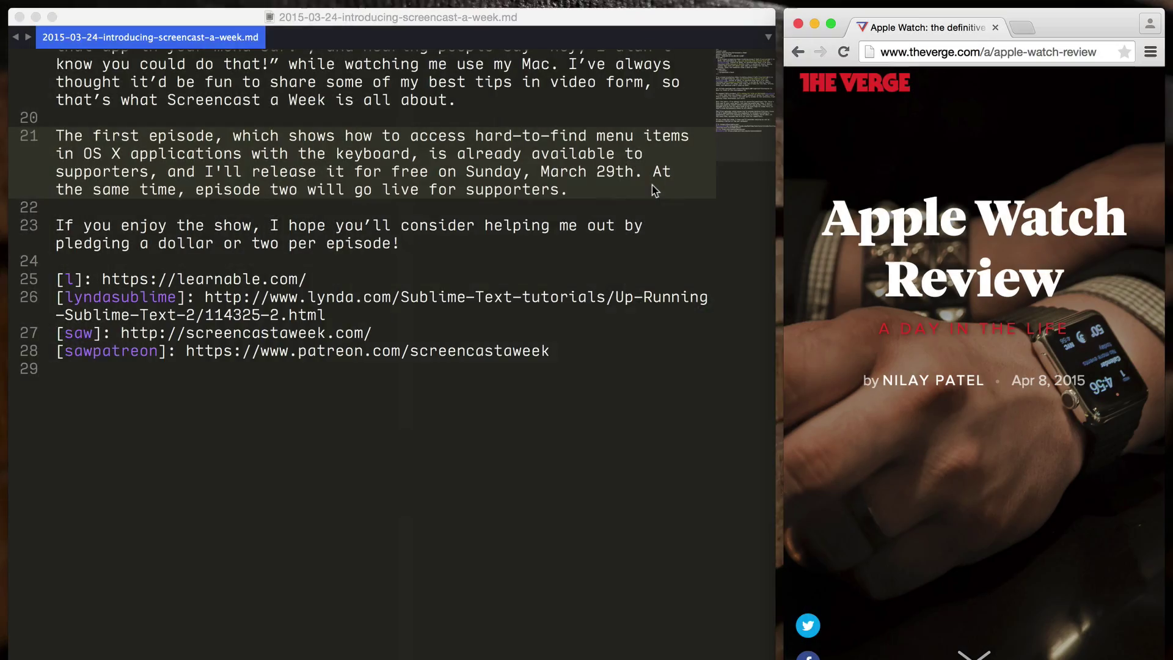
With keyboard control, move The Verge window to the left half of the screen and on to the right half.
{"action": "key", "text": "ctrl+alt+super+m"}
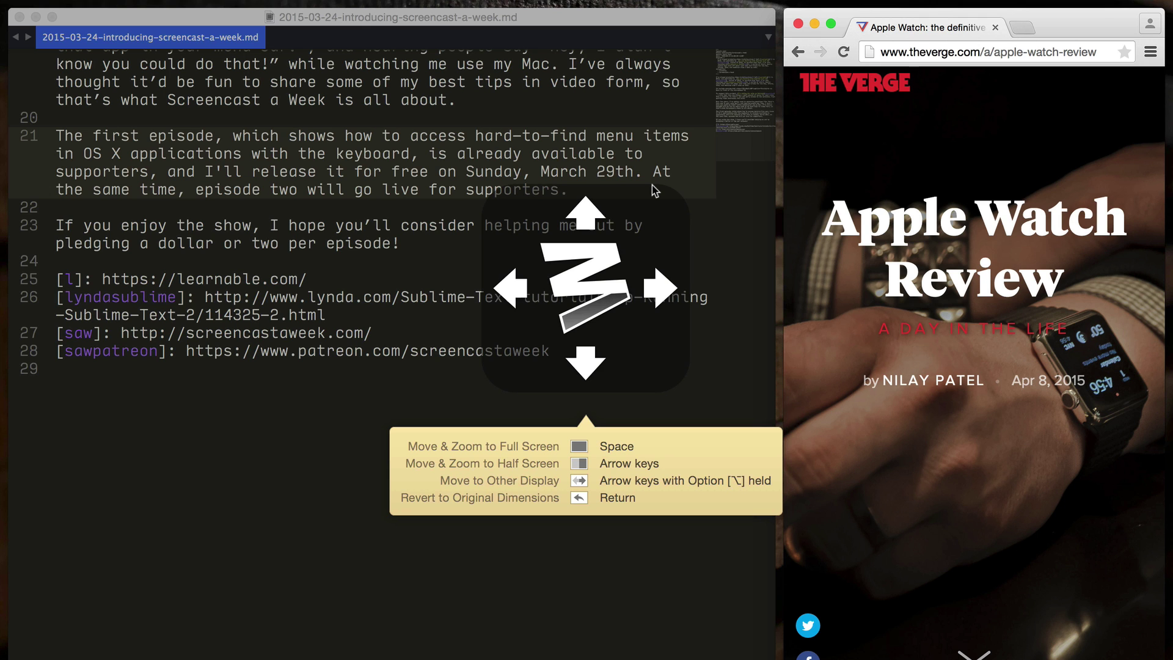
{"action": "key", "text": "Left"}
{"action": "key", "text": "Right"}
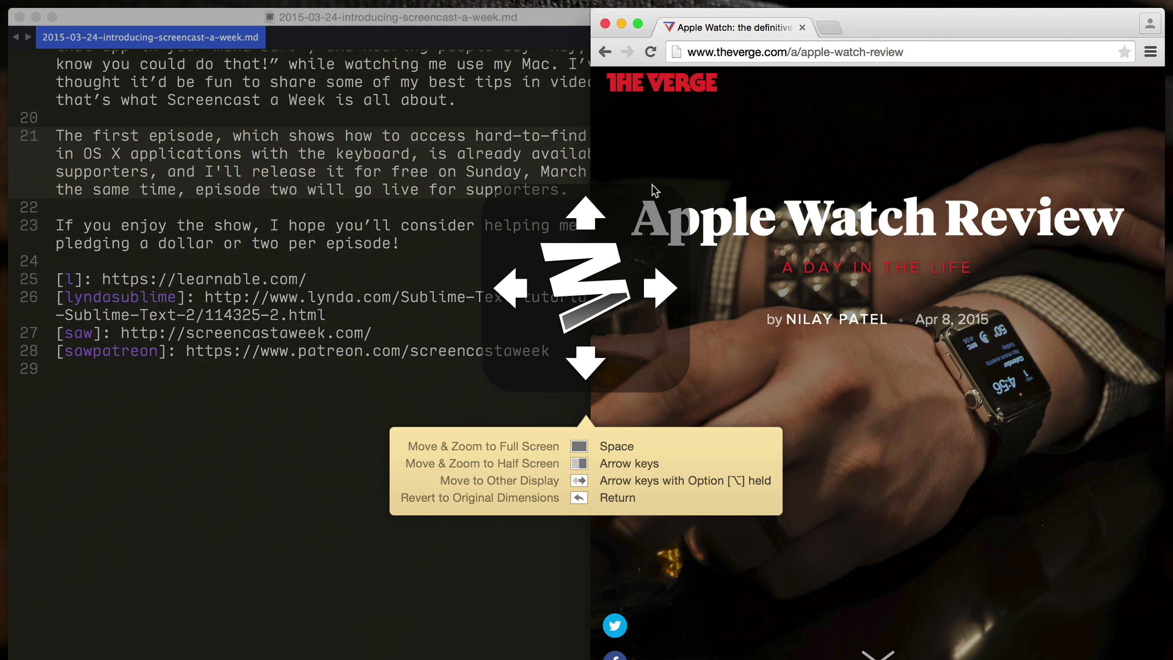